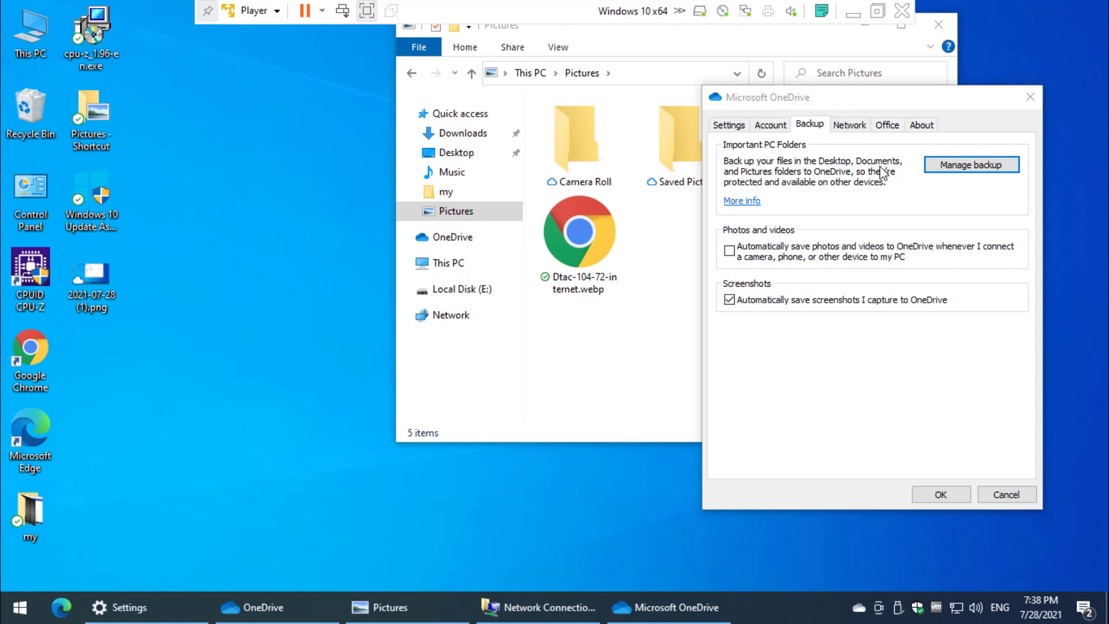
- Examine the sync status of the files in the OneDrive folder, the Pictures folder and on the desktop
left_click_drag(853, 100, 913, 100)
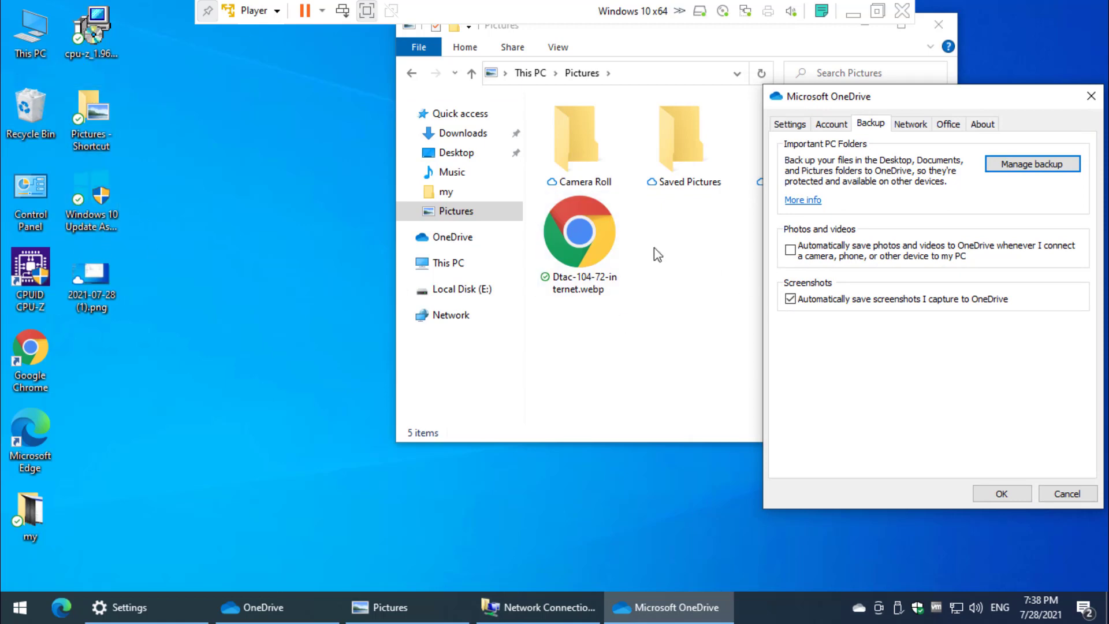
left_click(454, 241)
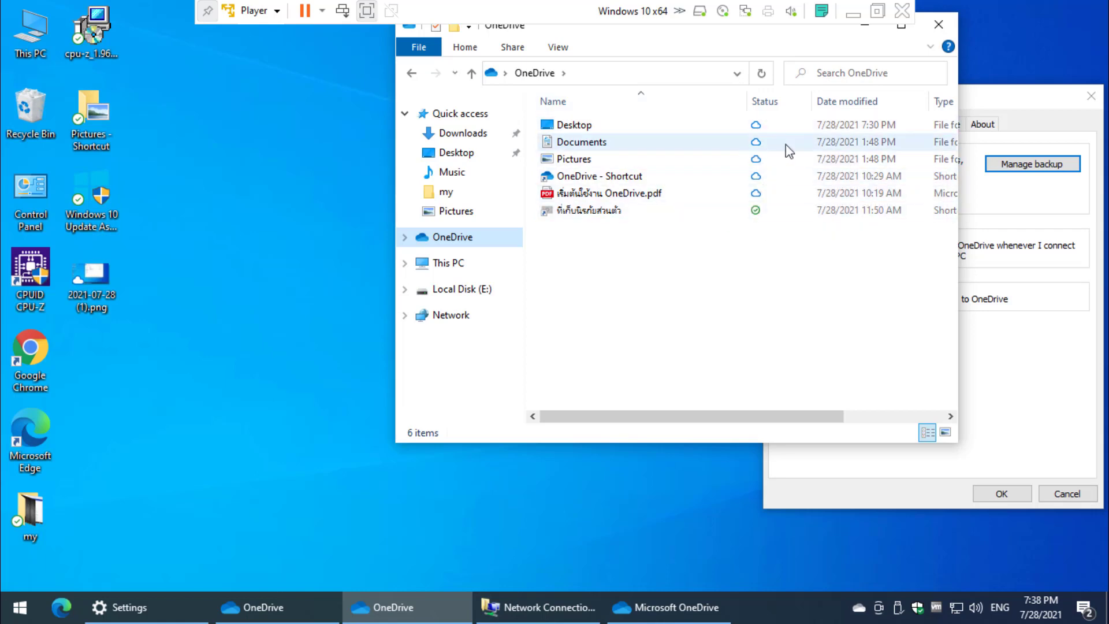
left_click(411, 73)
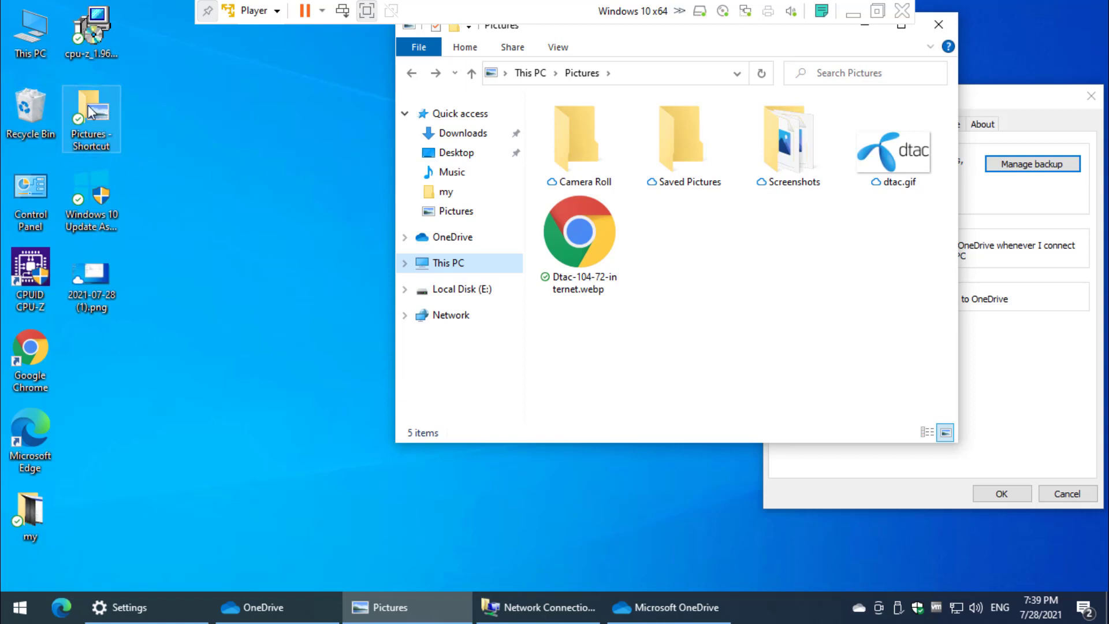
left_click(172, 152)
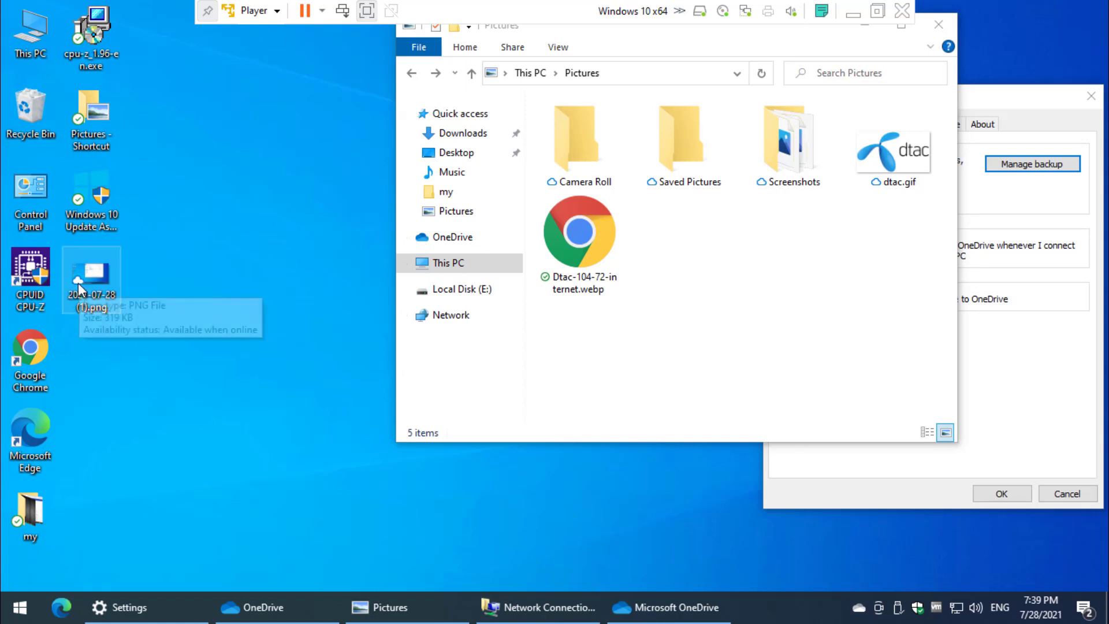
left_click(891, 173)
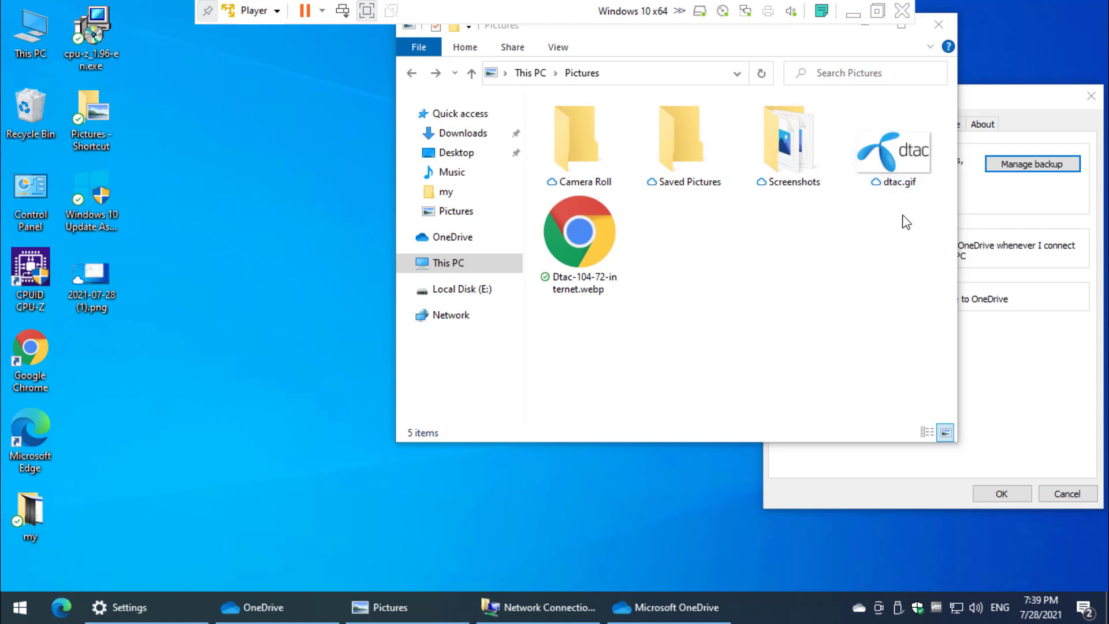
left_click(899, 211)
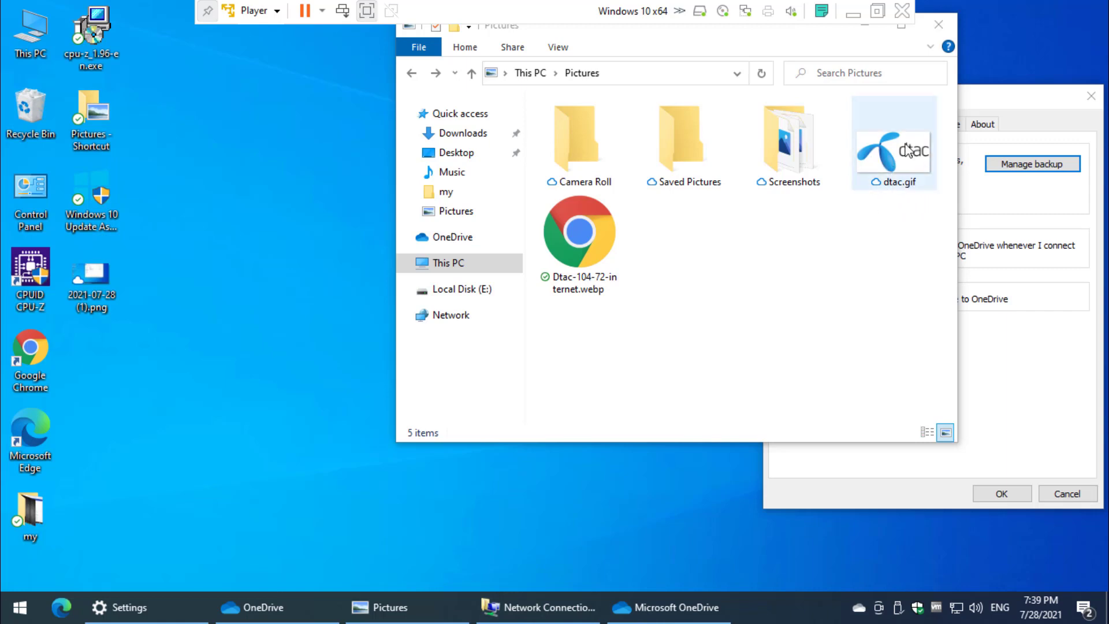
- Disable the Ethernet0 network adapter and try to open dtac.gif from the Pictures folder while offline
left_click(531, 610)
right_click(215, 206)
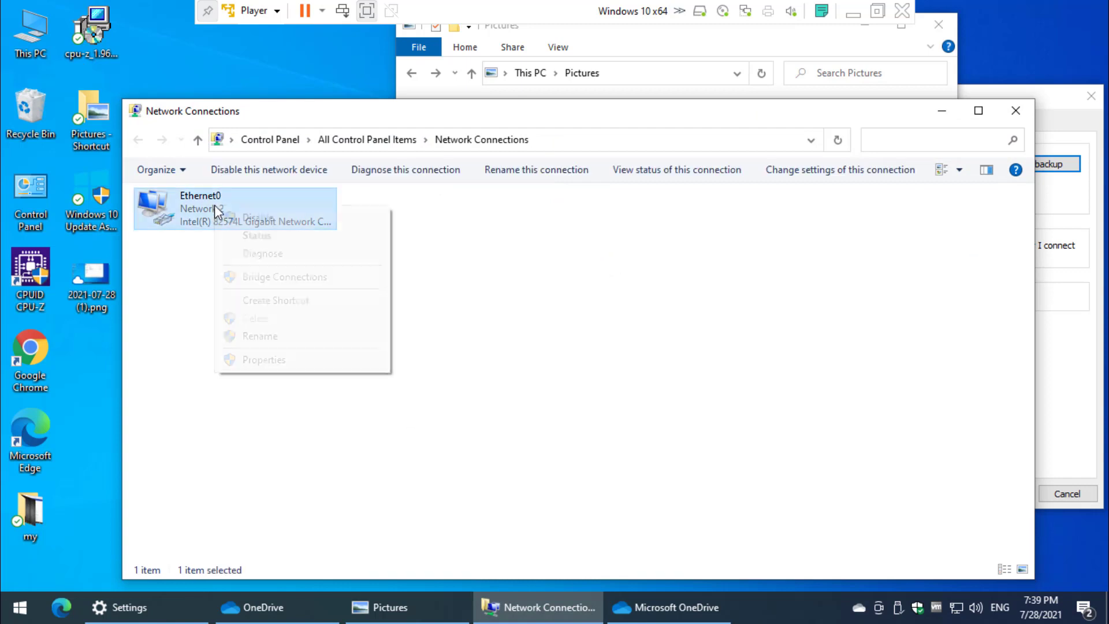
left_click(258, 218)
left_click(941, 110)
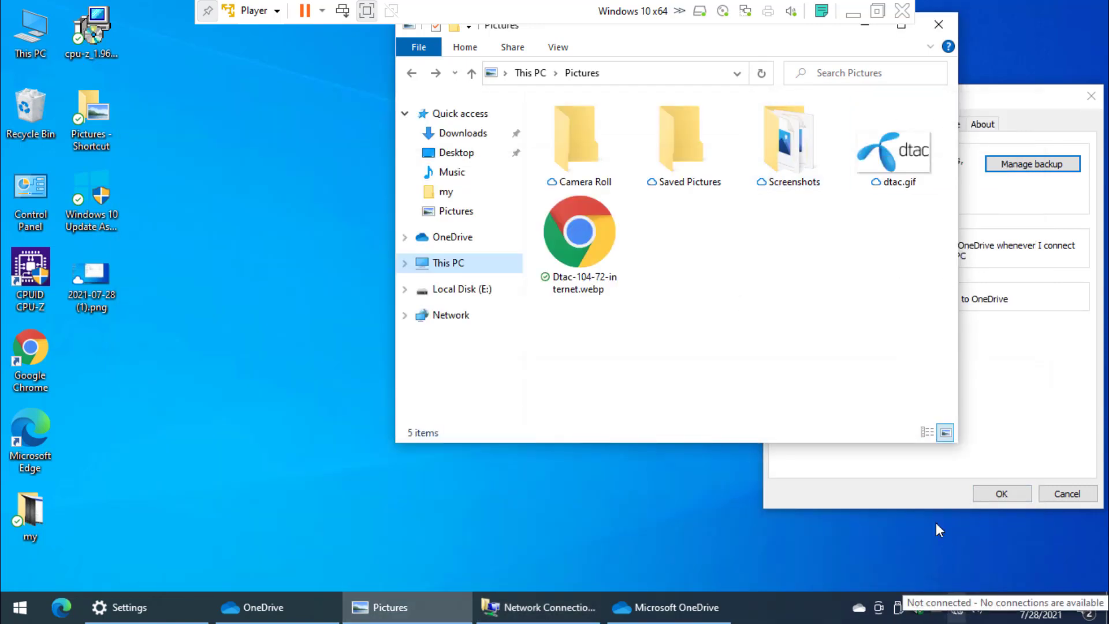
double_click(886, 148)
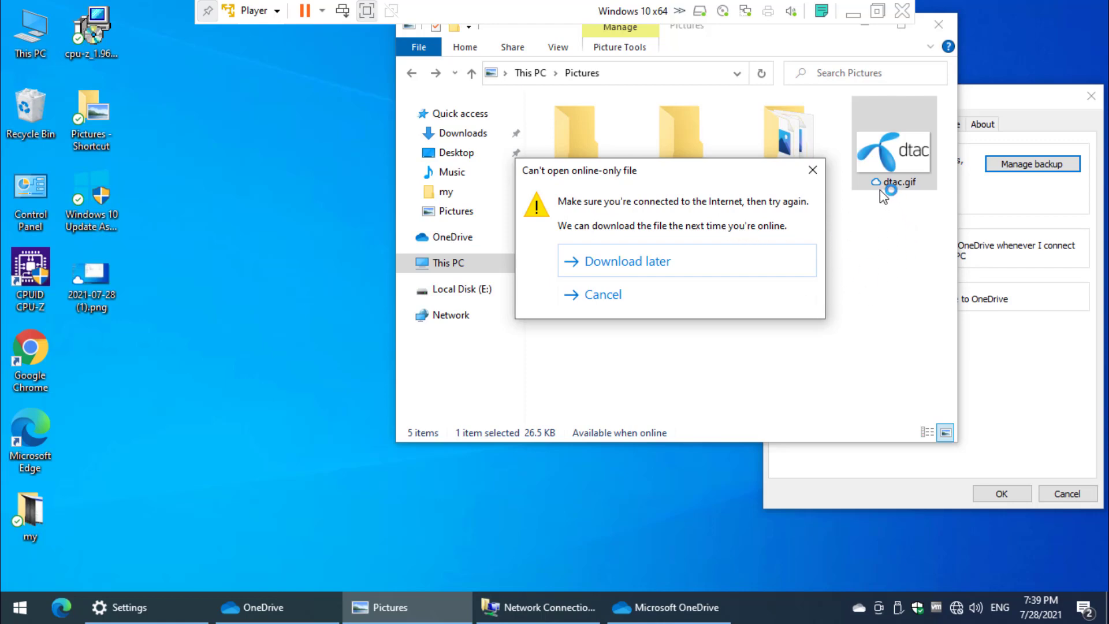
left_click(813, 170)
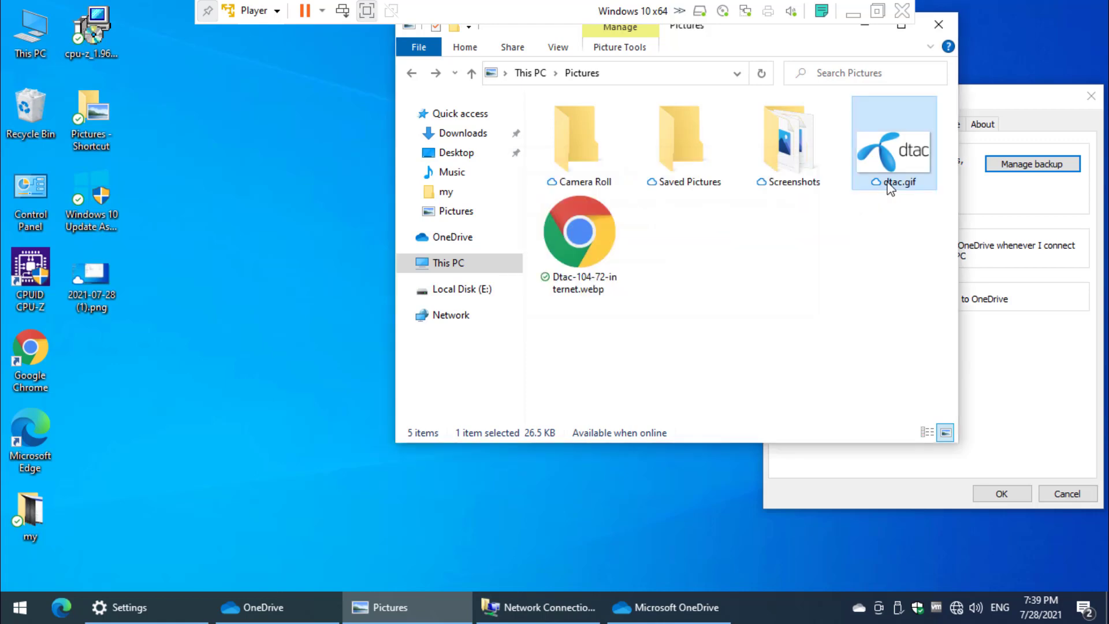
- Enable the Ethernet0 adapter again, open dtac.gif from the Pictures folder so it downloads, and close the image
left_click(537, 606)
left_click(942, 110)
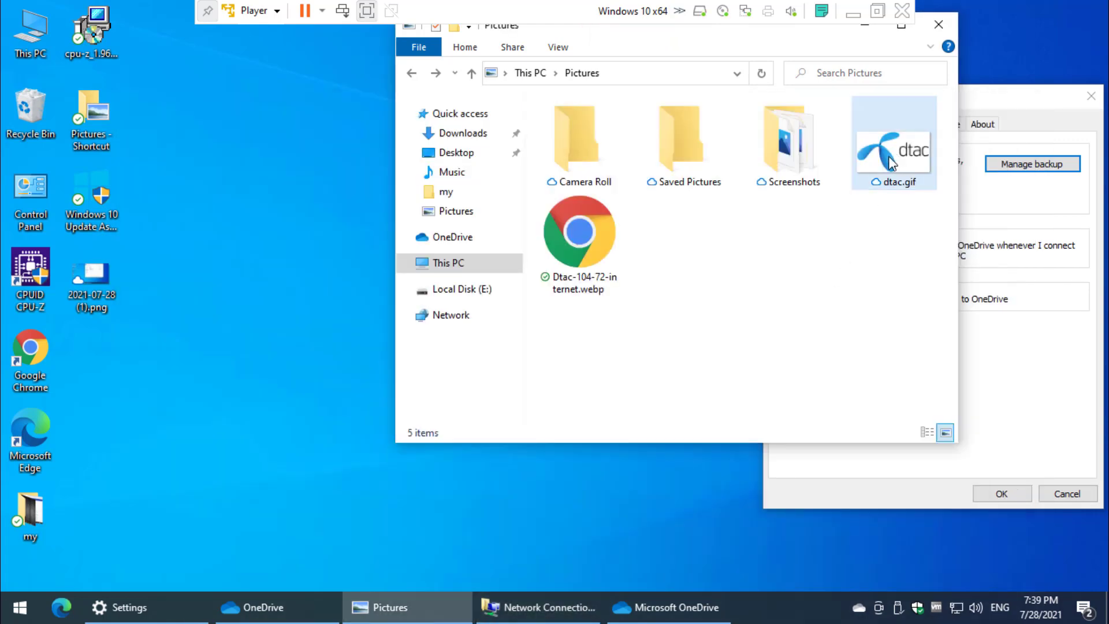
double_click(888, 148)
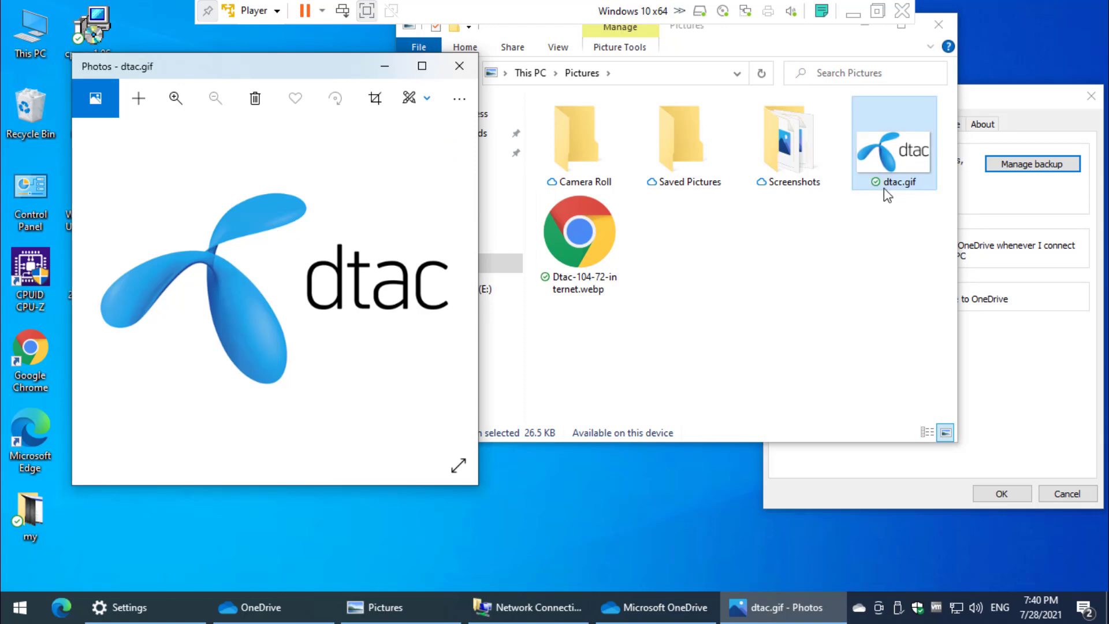
left_click(460, 66)
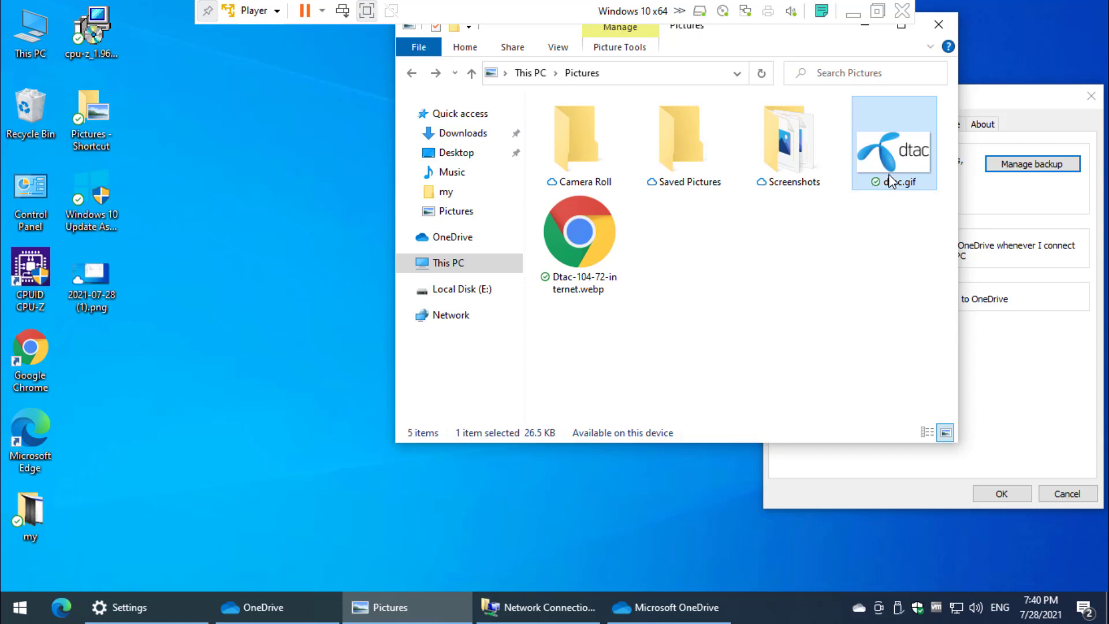
- Free up space on dtac.gif in the Pictures folder to make it online-only
left_click(653, 282)
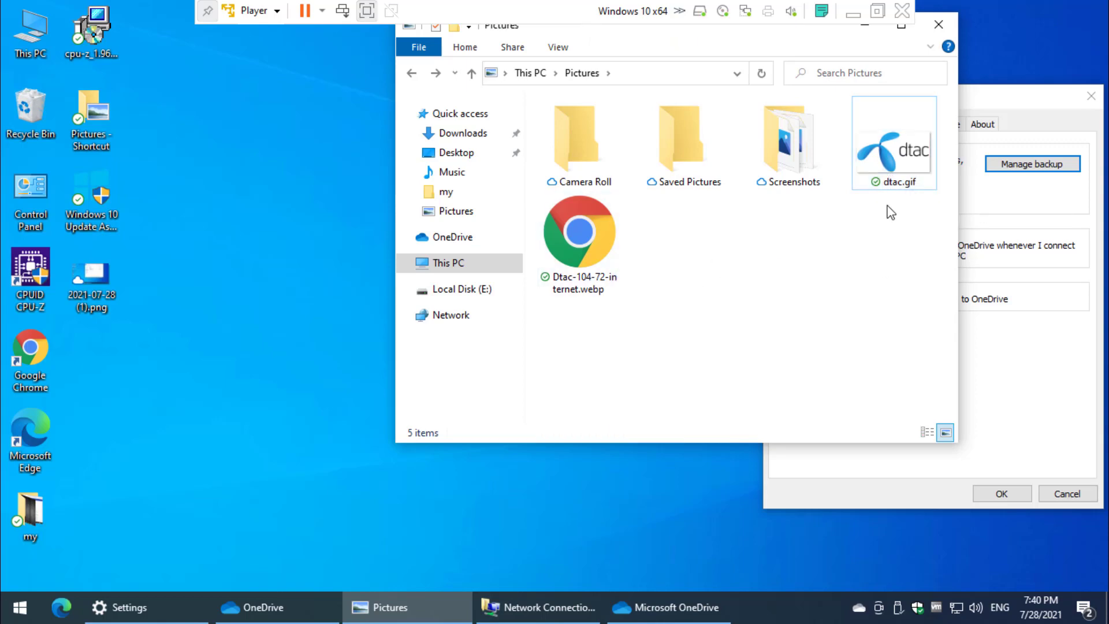
right_click(889, 150)
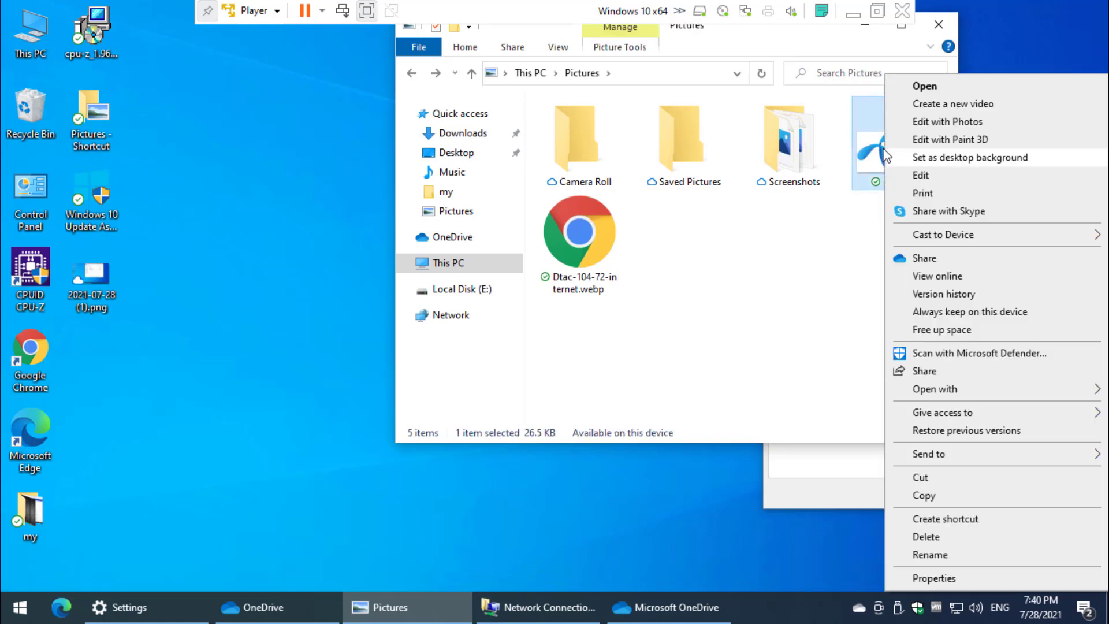
left_click(954, 333)
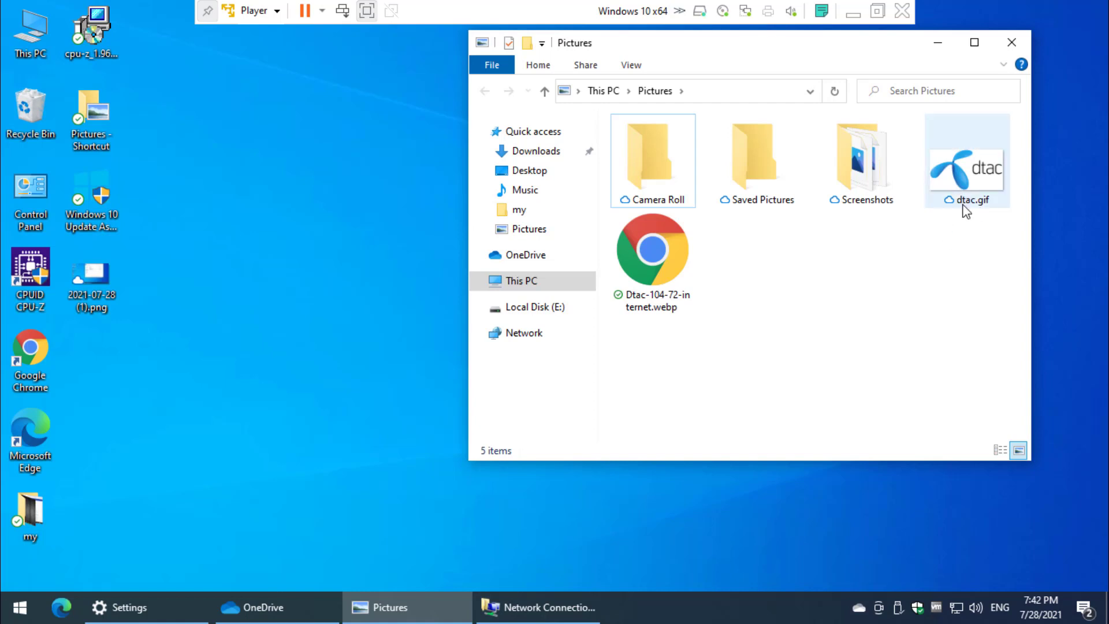
mouse_move(963, 211)
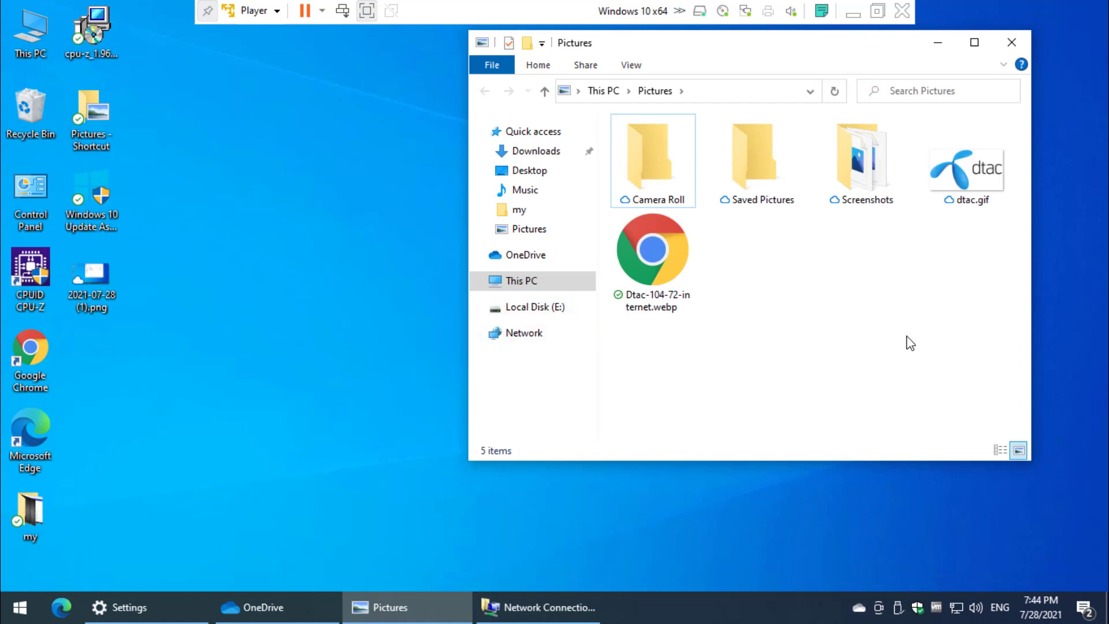
- Unlink this PC from the OneDrive account in the OneDrive settings and dismiss the setup window
right_click(859, 612)
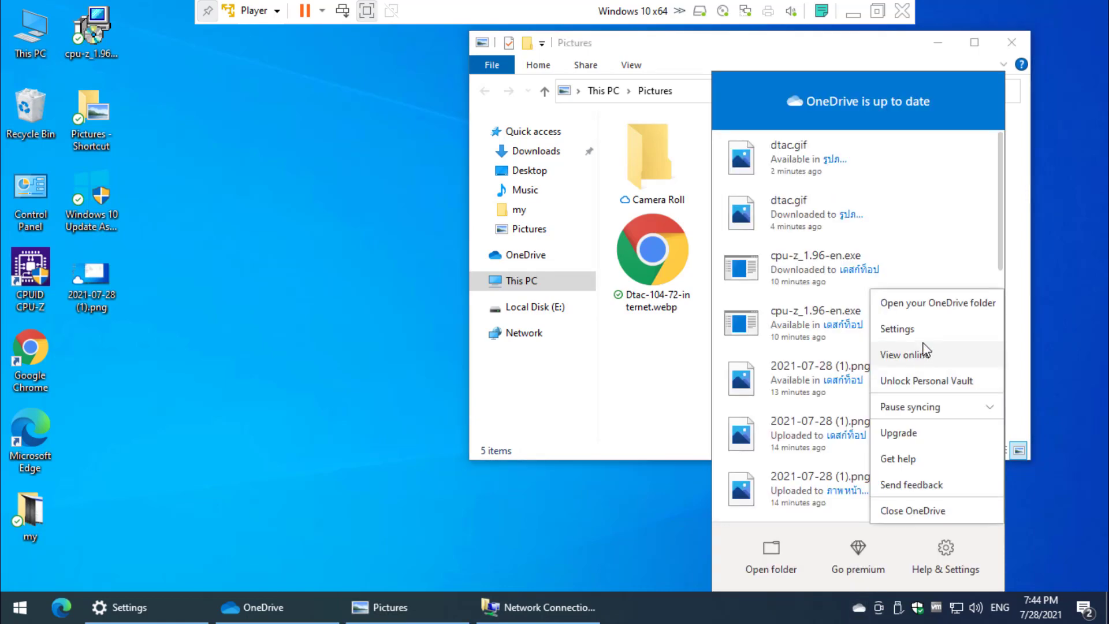
left_click(898, 327)
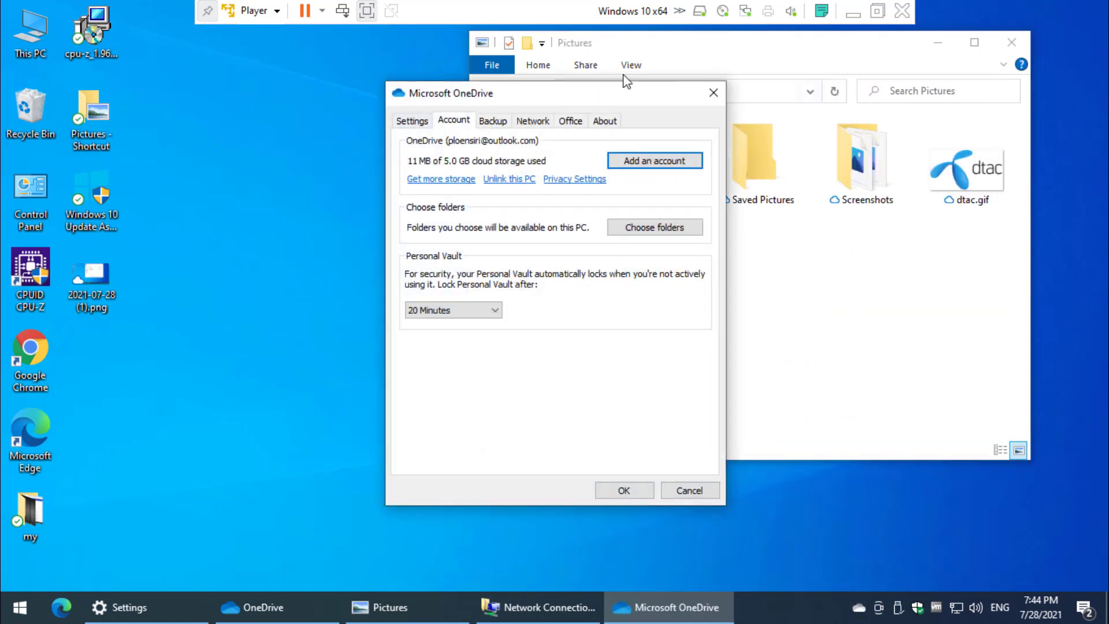
left_click(937, 43)
left_click_drag(537, 86, 545, 86)
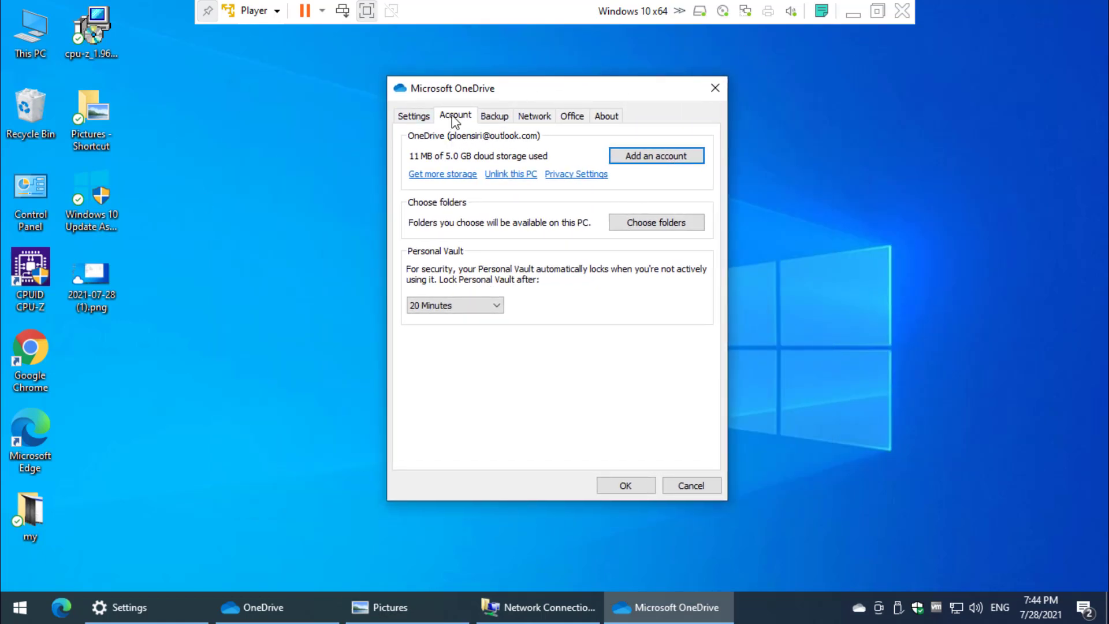
left_click(509, 183)
left_click(556, 318)
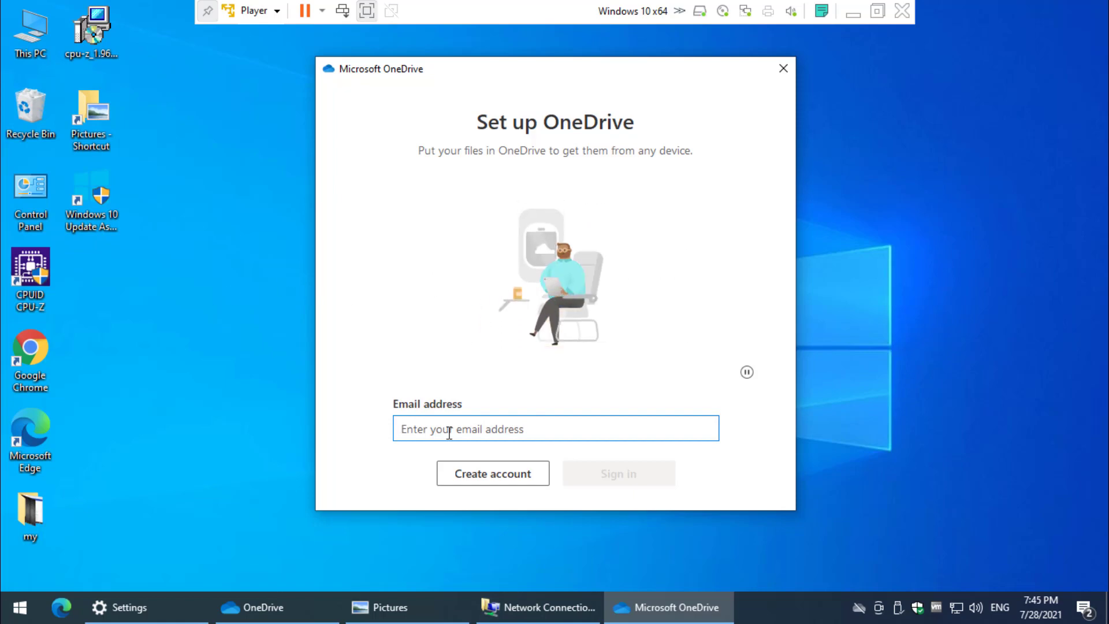
left_click(783, 68)
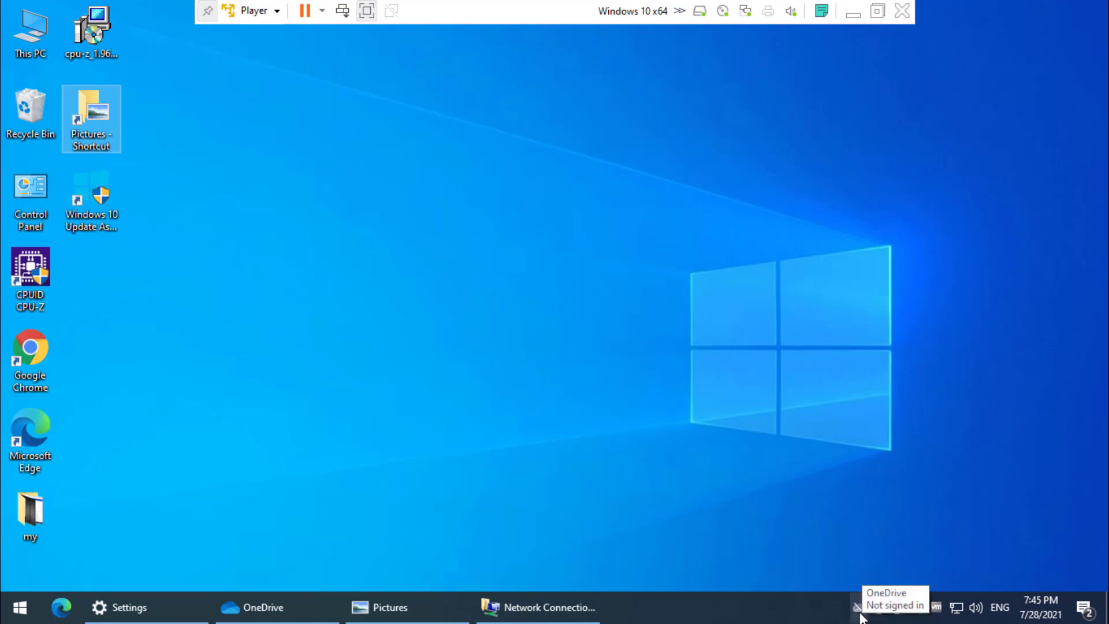
- Open Manage folder backup from the OneDrive backup settings, restore the Pictures window, and close the settings dialog
key("Home")
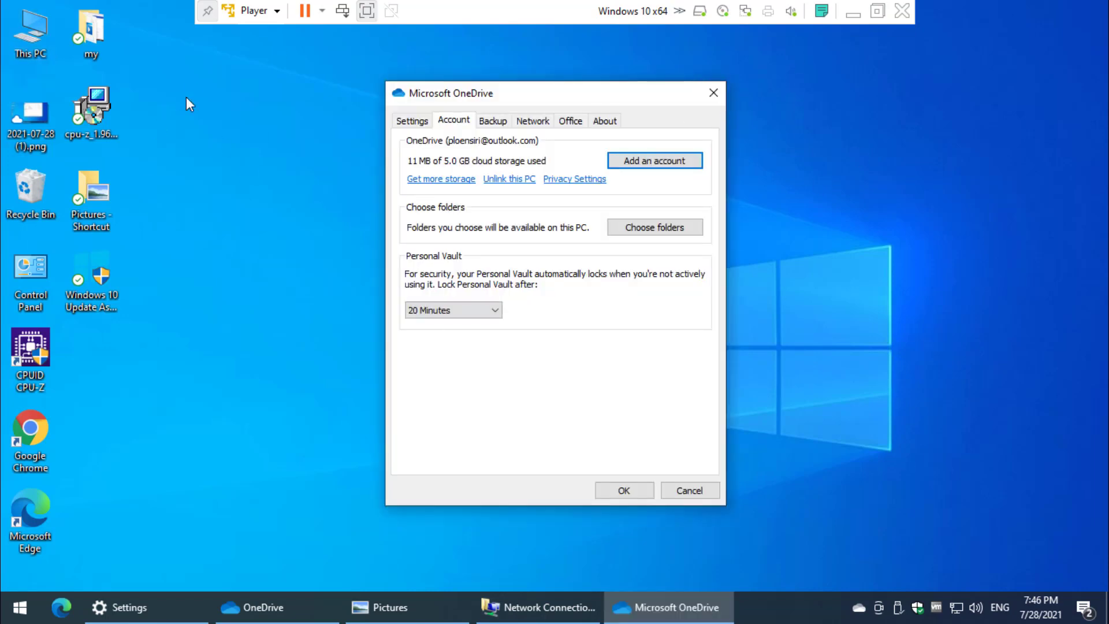
key("ctrl+Tab")
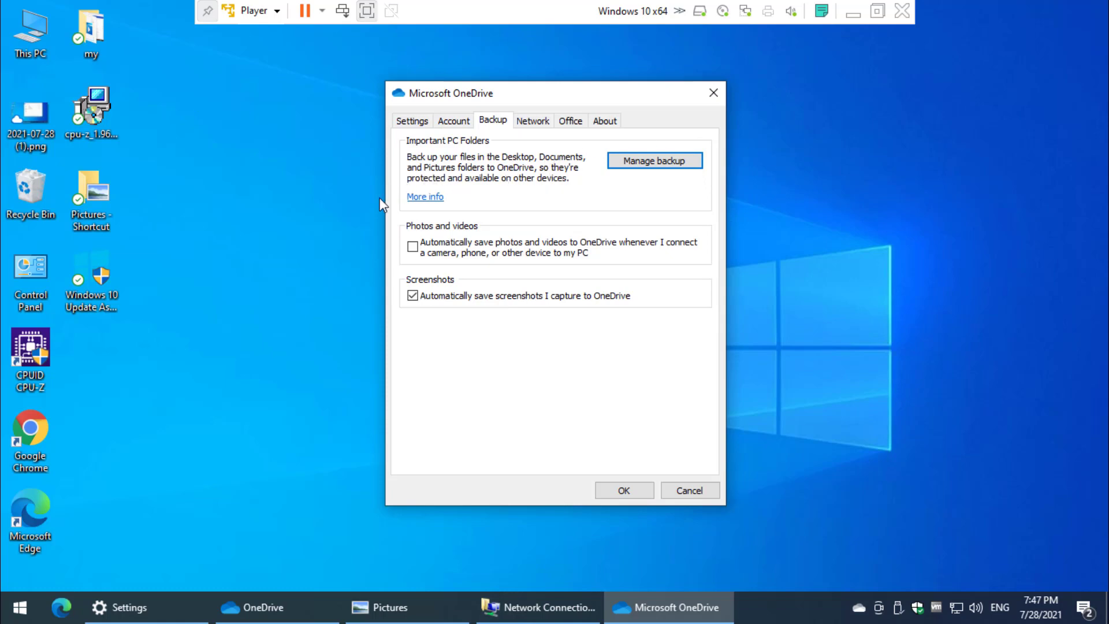
left_click(391, 607)
left_click_drag(451, 93, 269, 96)
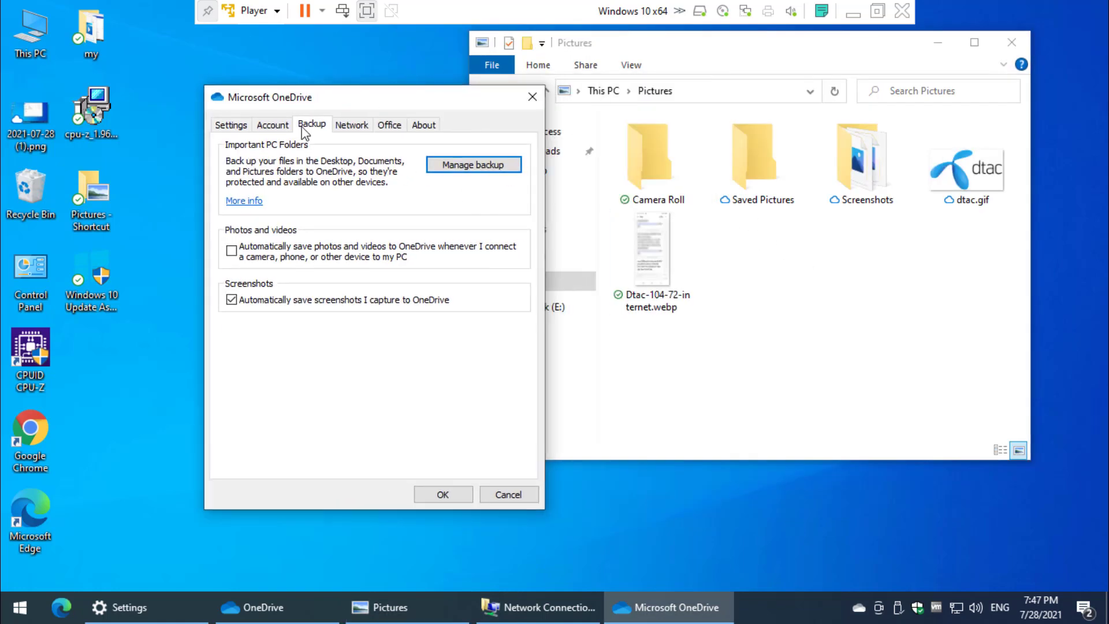
left_click(473, 166)
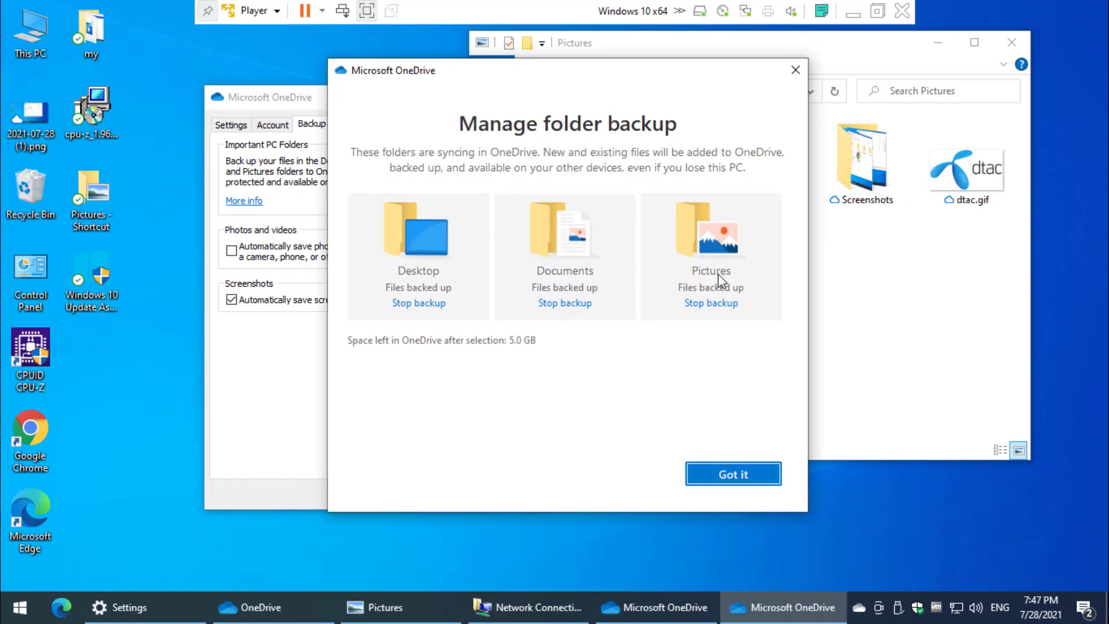
left_click(247, 384)
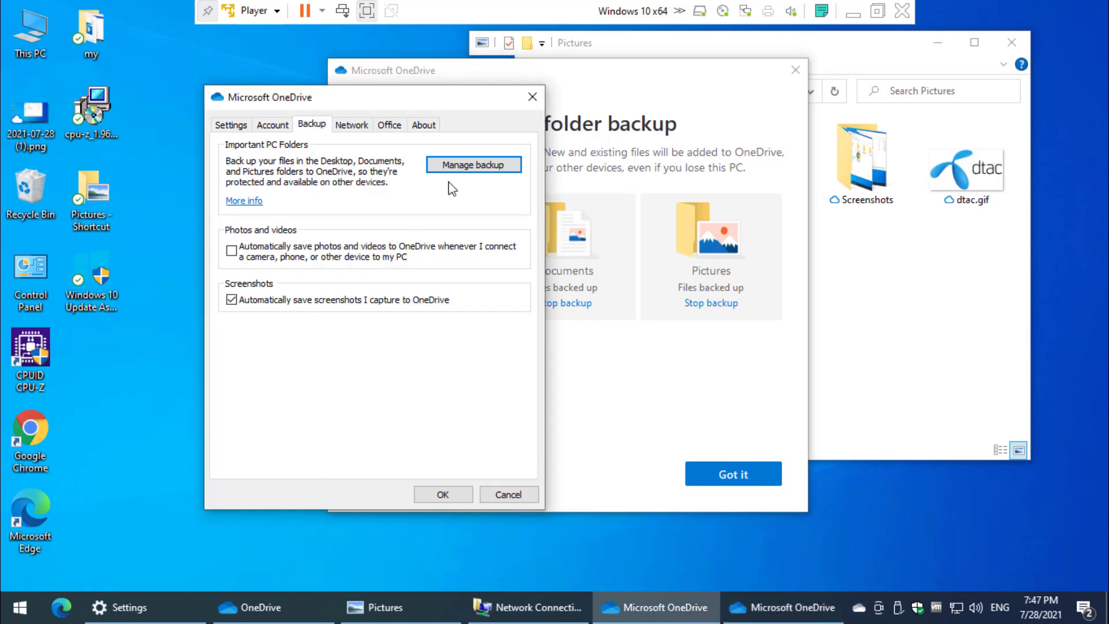
left_click_drag(405, 97, 380, 131)
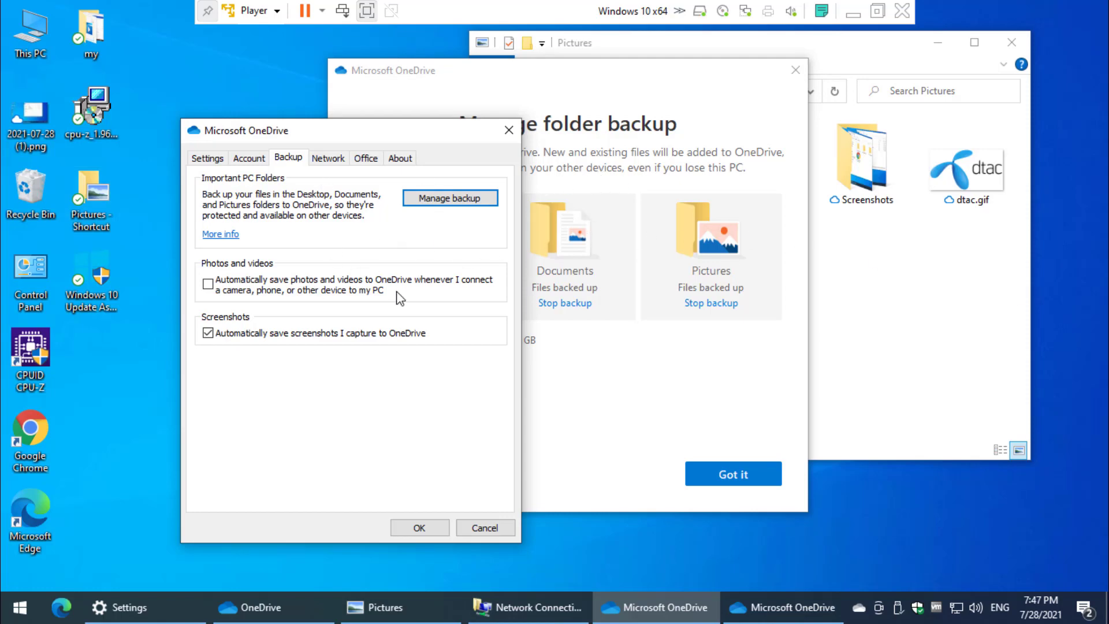
left_click(508, 130)
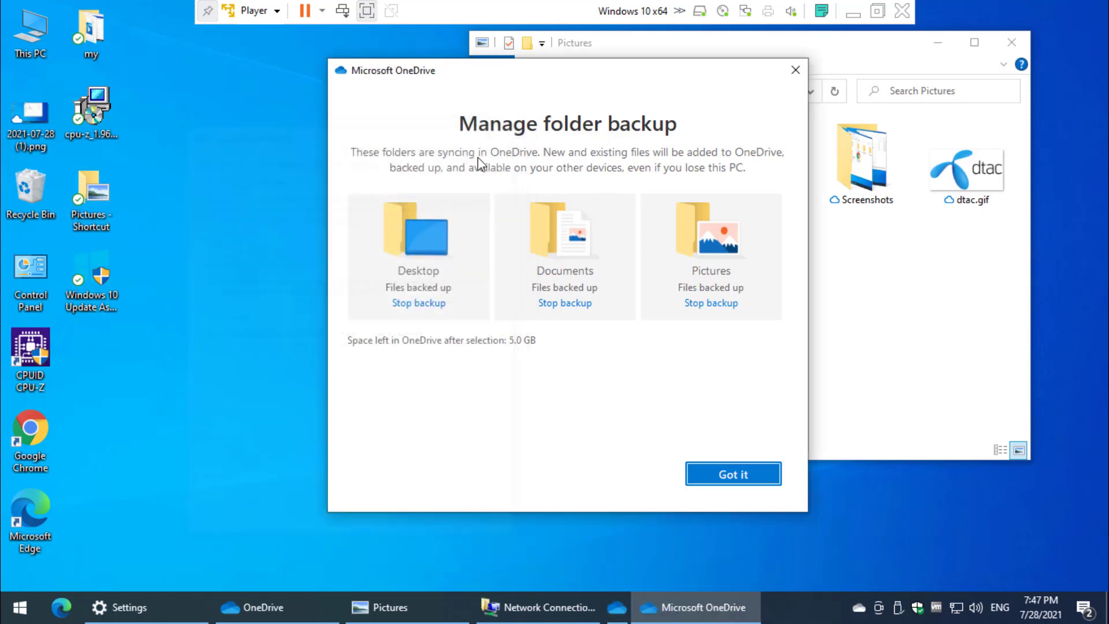
- Stop the OneDrive backup of the Desktop folder and close the confirmation
left_click(412, 303)
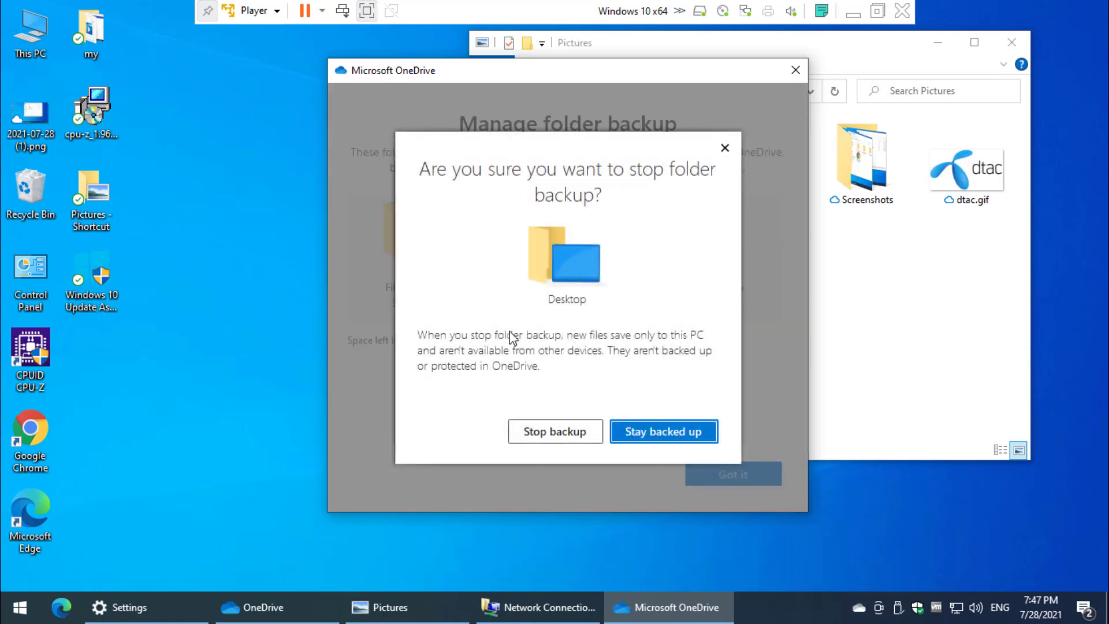
left_click(532, 438)
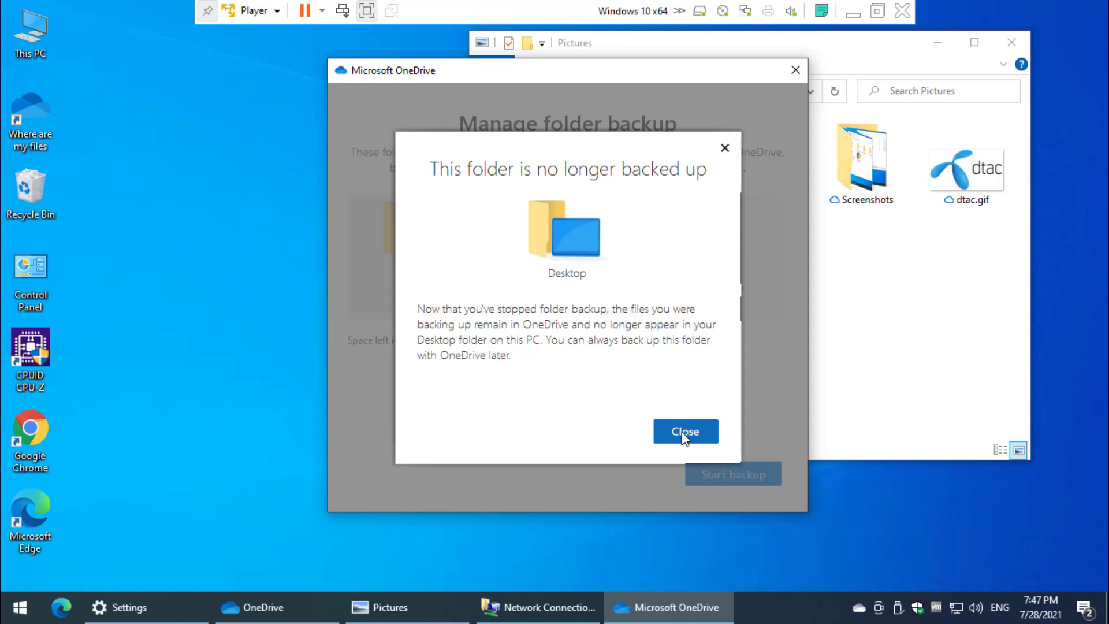
left_click(684, 434)
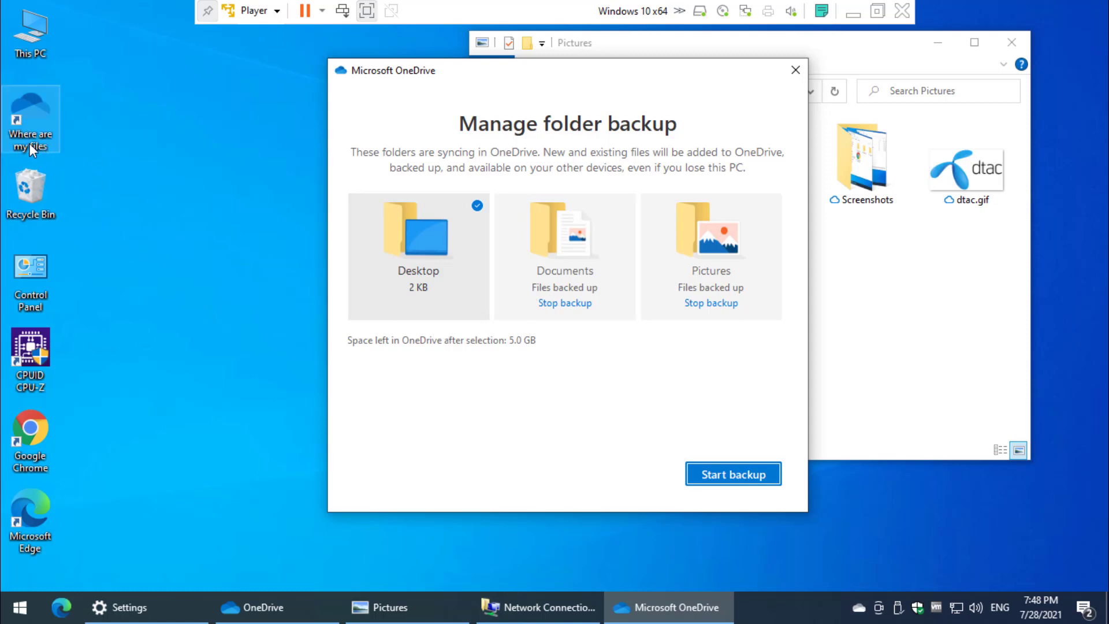
- Open the OneDrive Desktop folder from the Where are my files shortcut and paste all its items onto the local desktop
double_click(31, 107)
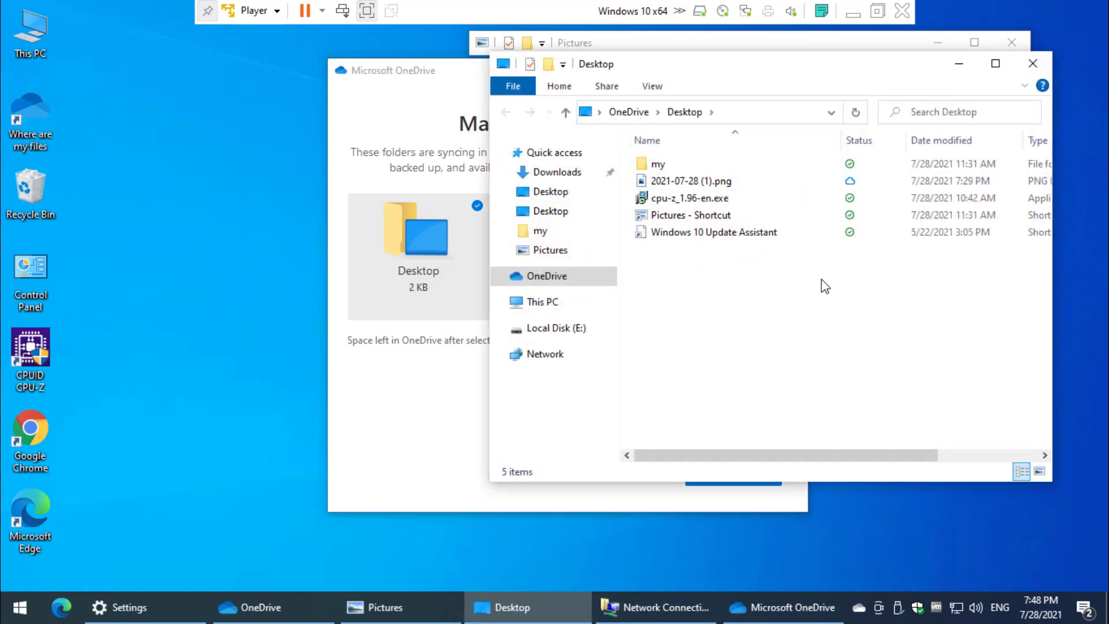
left_click_drag(926, 286, 647, 155)
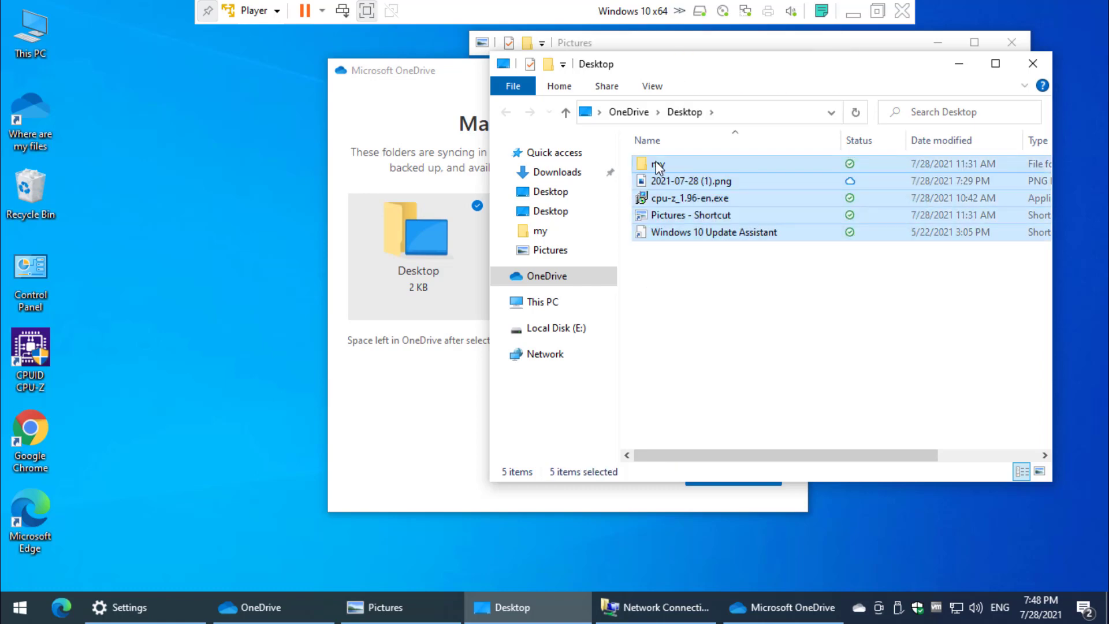
right_click(656, 160)
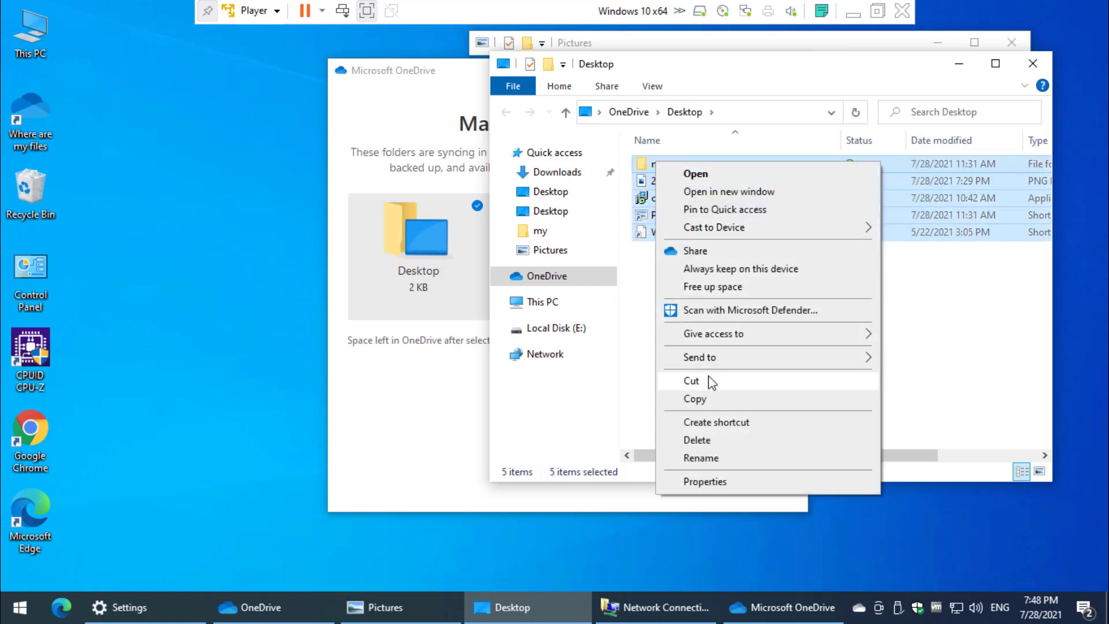
left_click(691, 380)
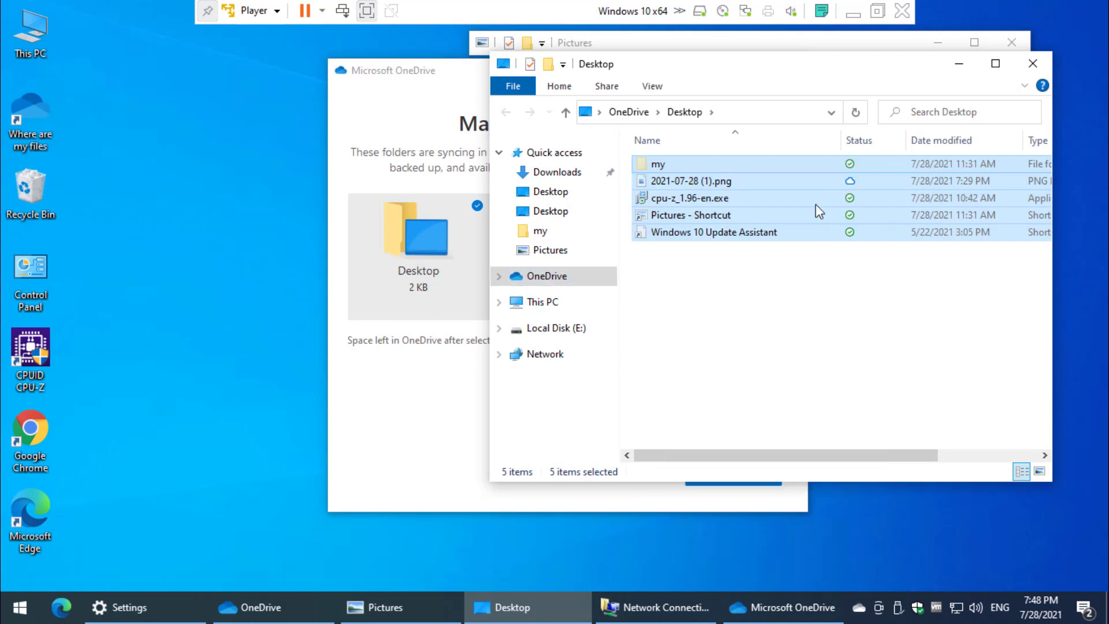
left_click_drag(870, 327, 645, 162)
right_click(177, 105)
left_click(226, 176)
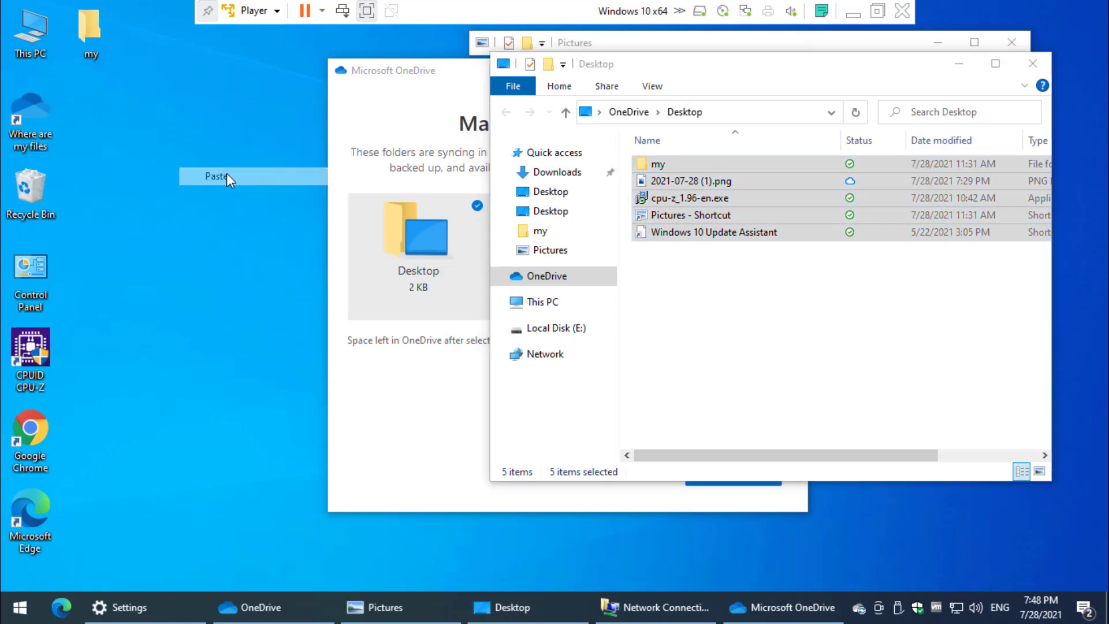
left_click(200, 205)
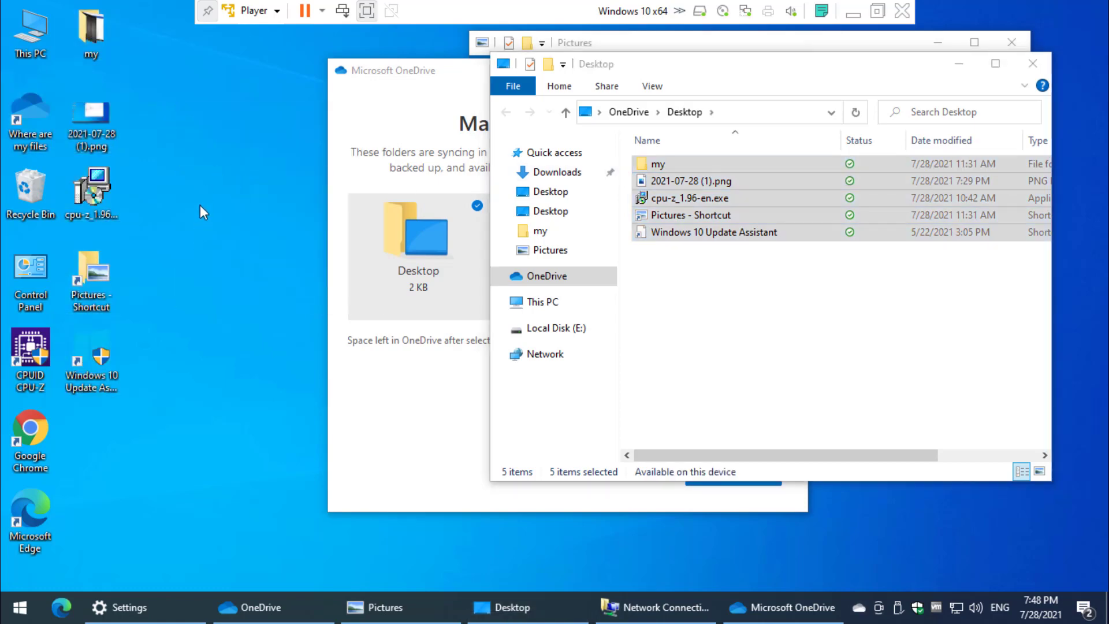
- Delete all the items in the OneDrive Desktop folder
left_click(953, 317)
left_click_drag(953, 317, 636, 159)
key("Delete")
left_click(616, 317)
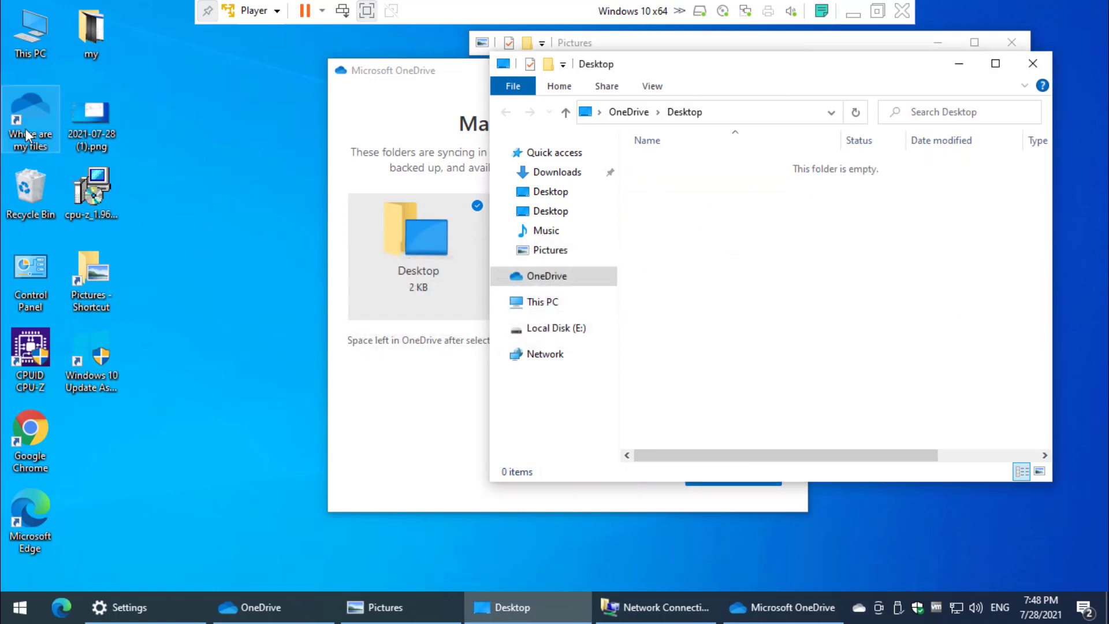
- Delete the Where are my files shortcut from the desktop, and minimize the OneDrive Desktop folder window
left_click(19, 102)
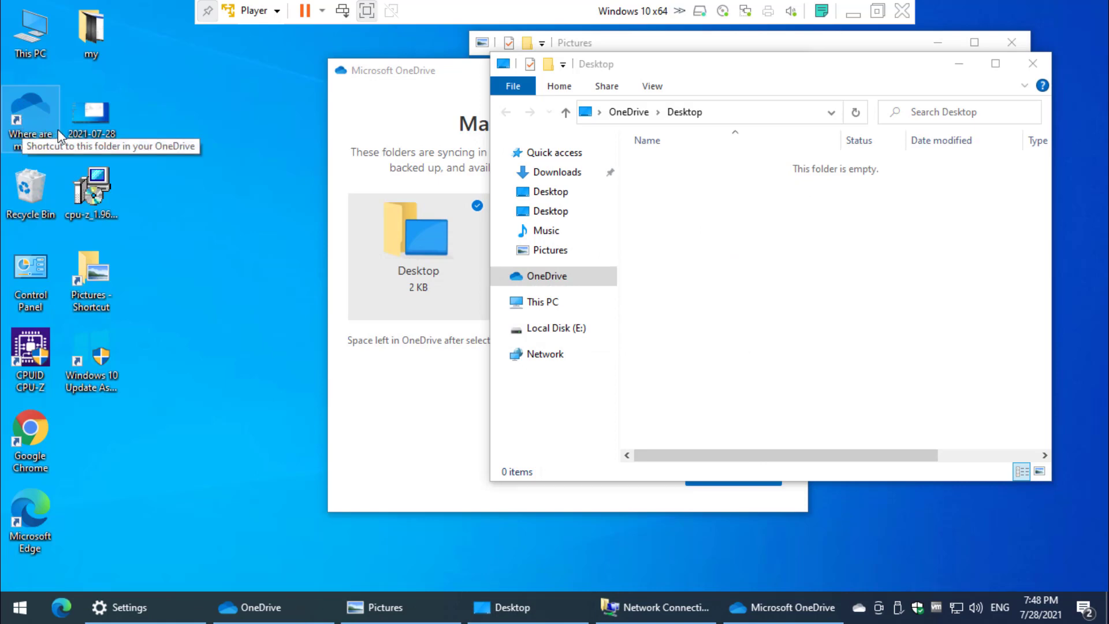
key("Delete")
left_click(600, 367)
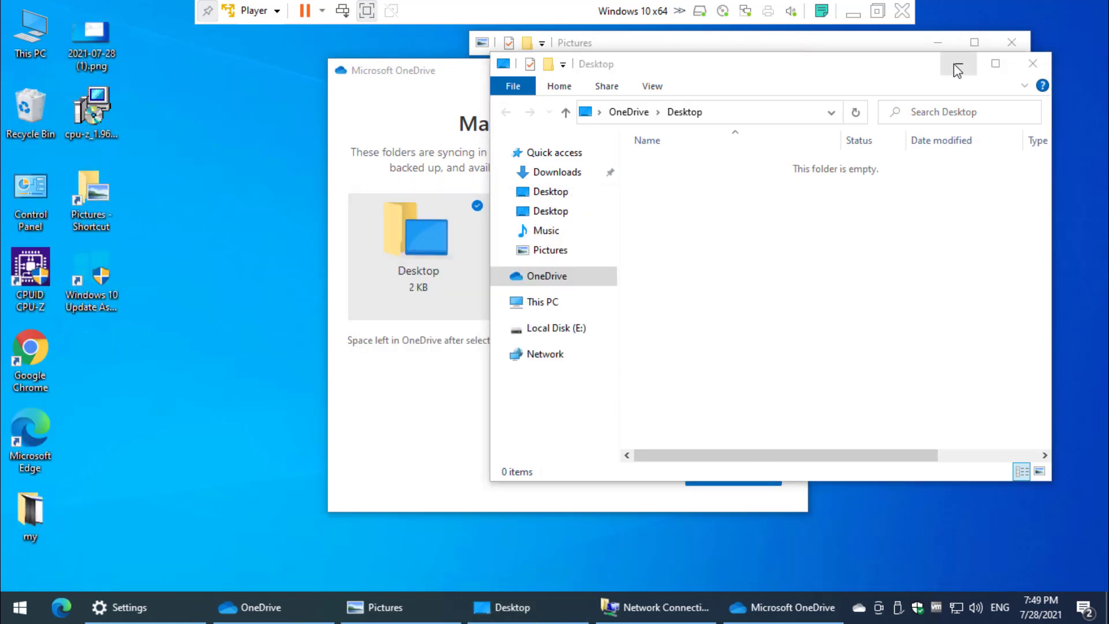
left_click(959, 63)
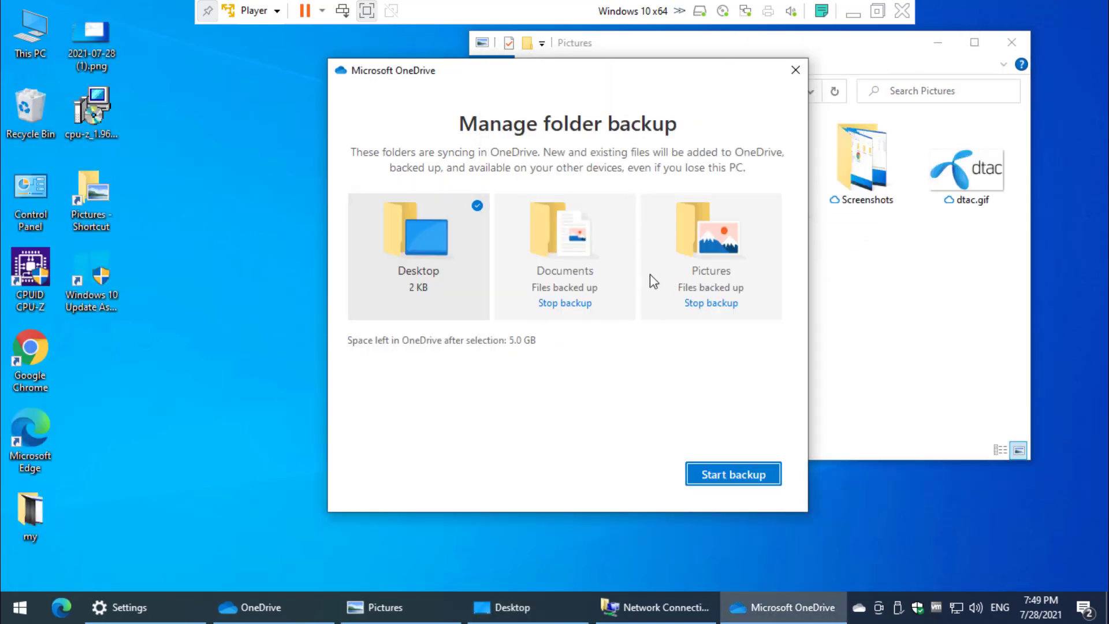
left_click(891, 317)
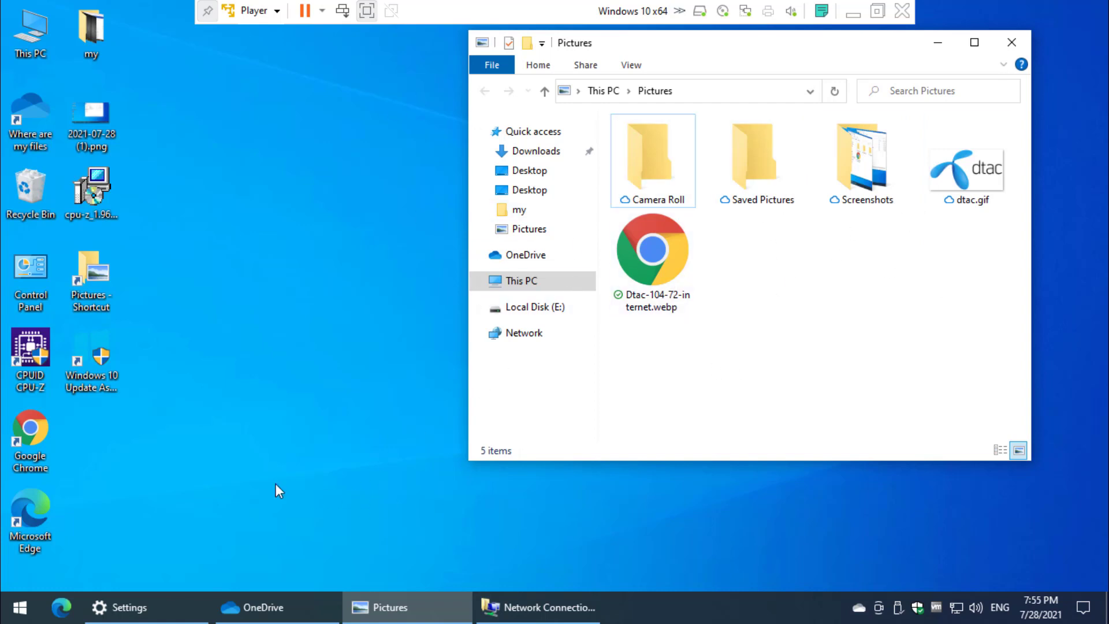
- Open Apps & features in Windows Settings and find Microsoft OneDrive in the app list
left_click(2, 553)
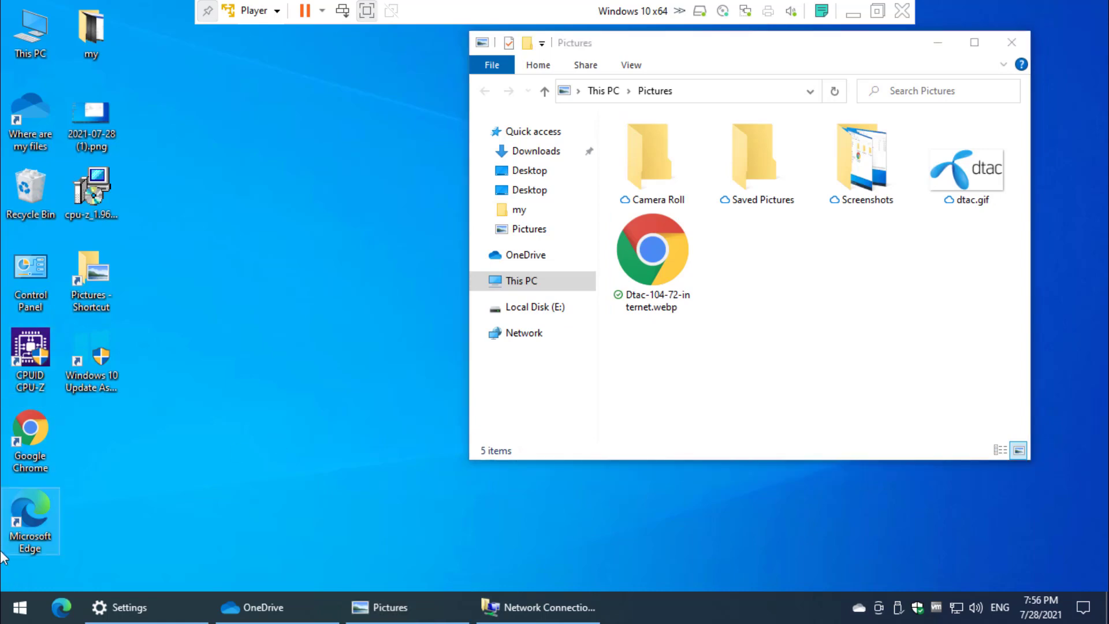
right_click(19, 607)
left_click(88, 442)
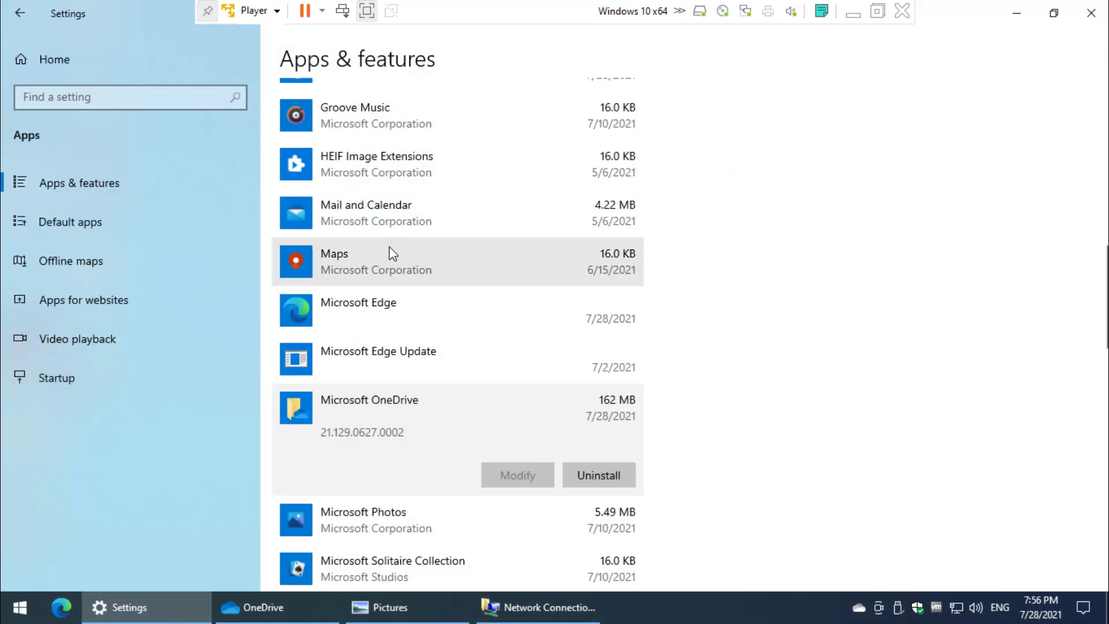
left_click(42, 67)
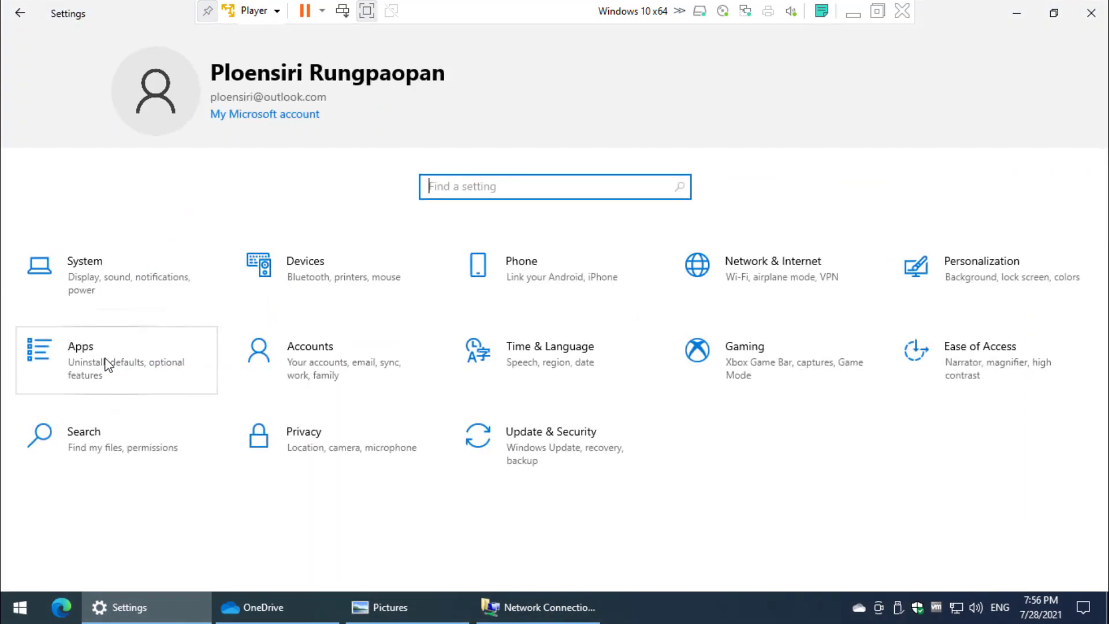
left_click(104, 364)
scroll(545, 419, "down", 10)
scroll(546, 418, "down", 6)
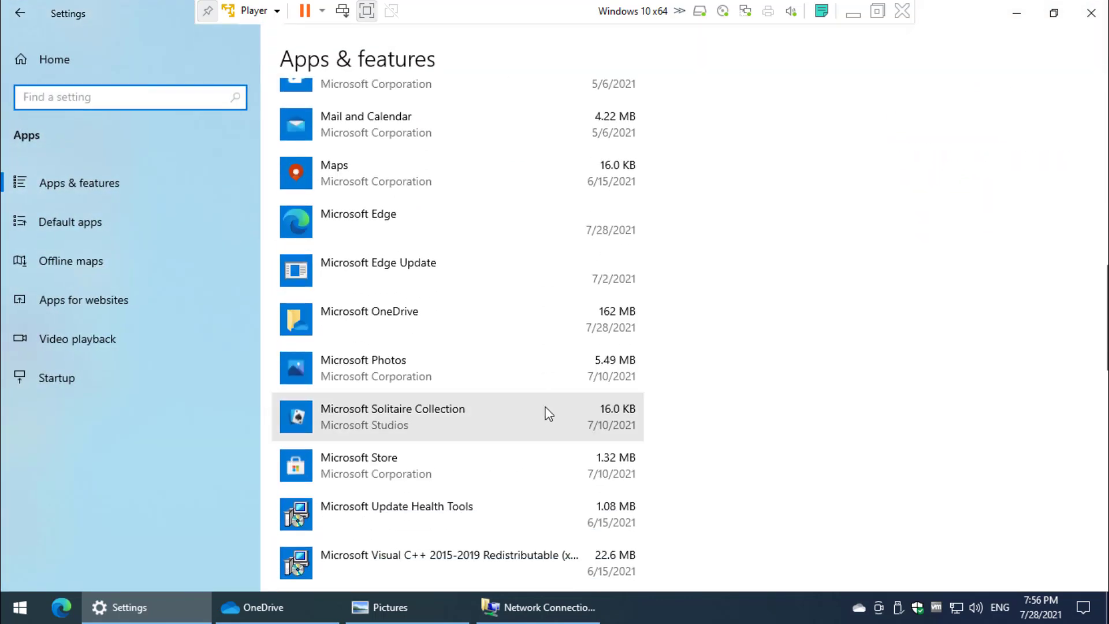
- Uninstall Microsoft OneDrive, allow it to make changes to the device, and minimize Settings
left_click(481, 316)
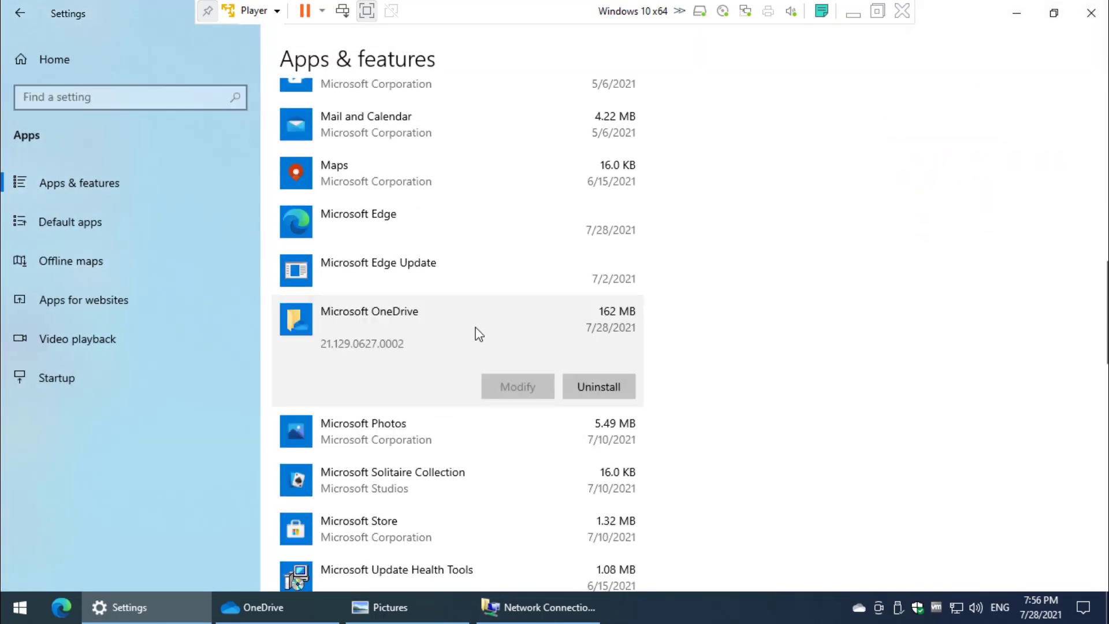
left_click(614, 382)
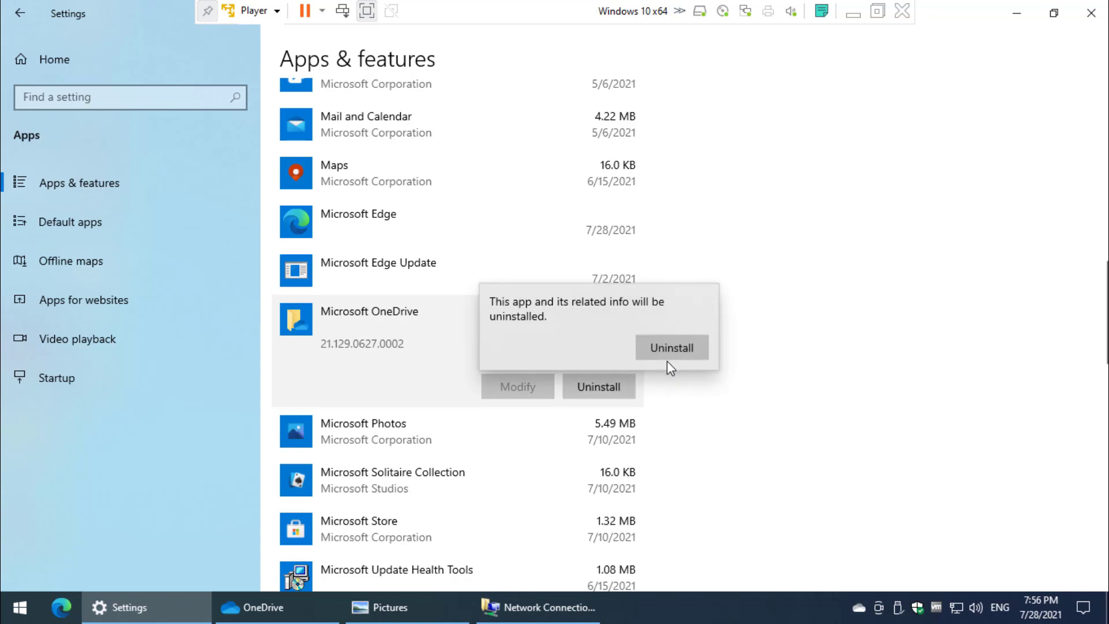
left_click(672, 348)
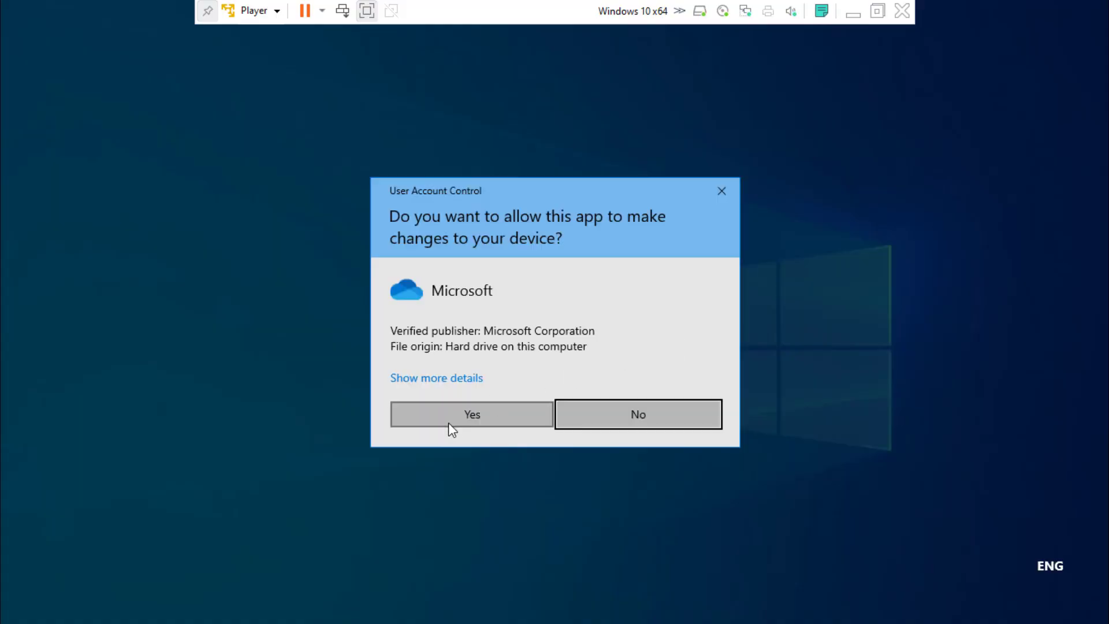
left_click(449, 420)
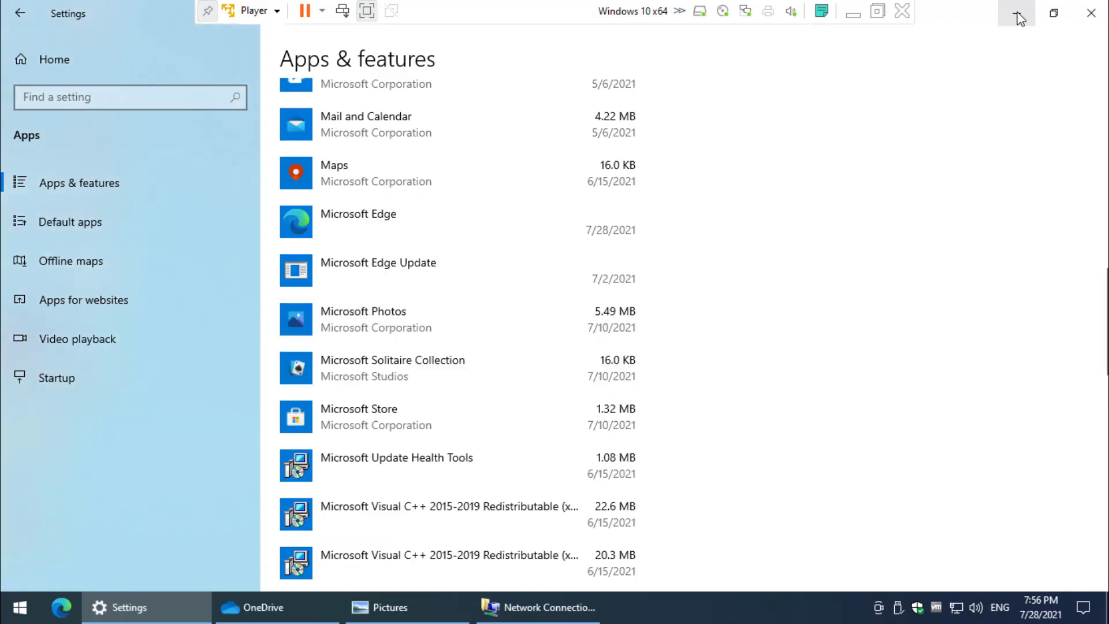
left_click(1017, 13)
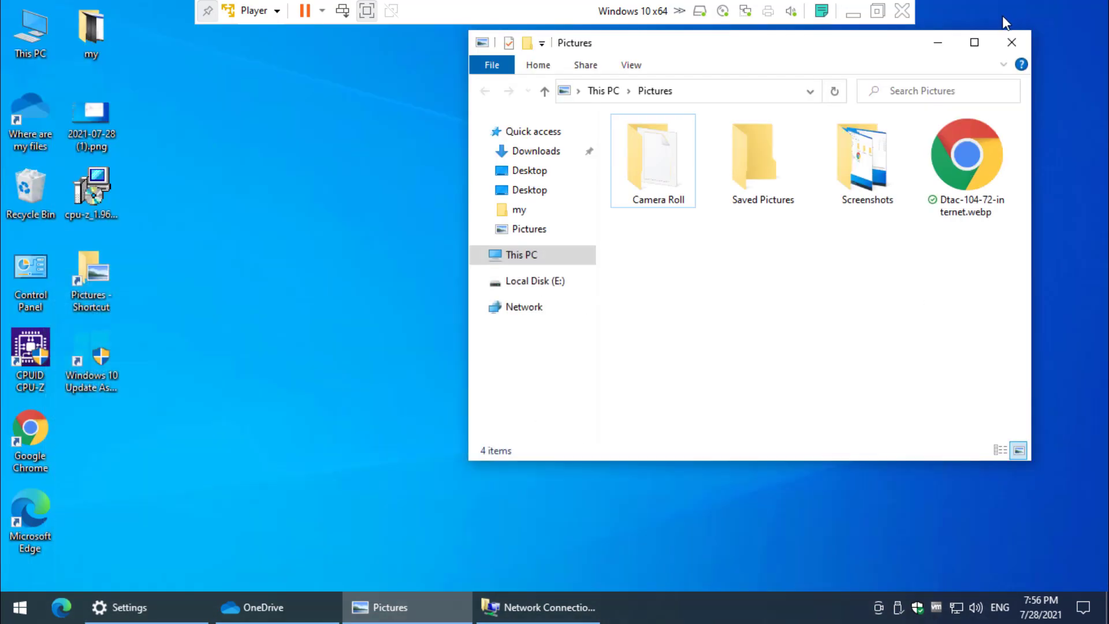
- Refresh the Pictures folder and open its Screenshots subfolder
right_click(718, 262)
left_click(759, 327)
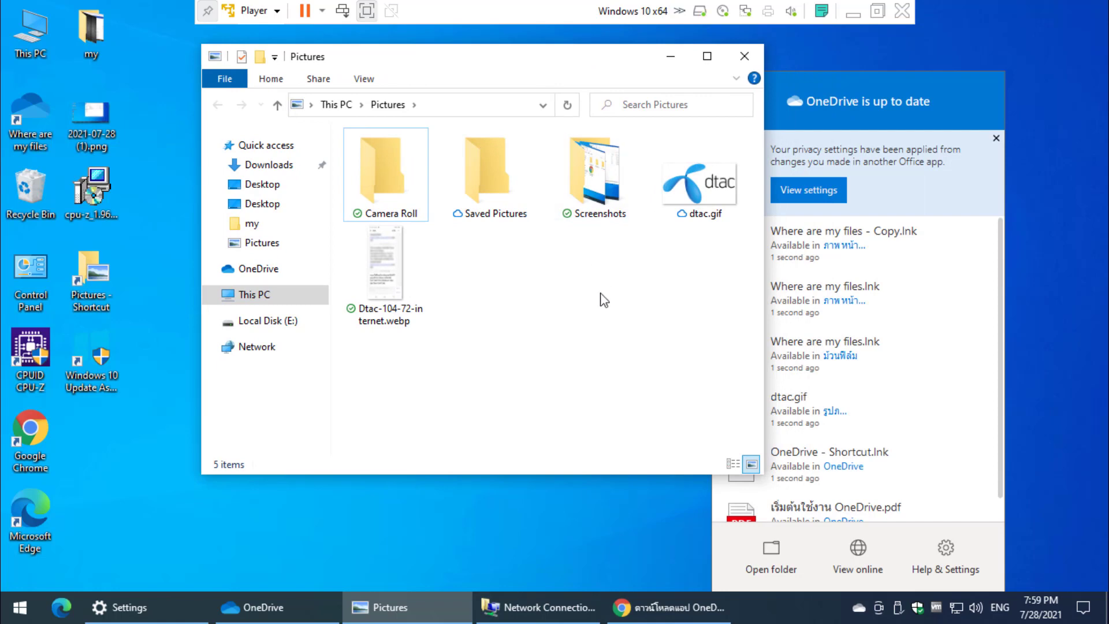
double_click(594, 173)
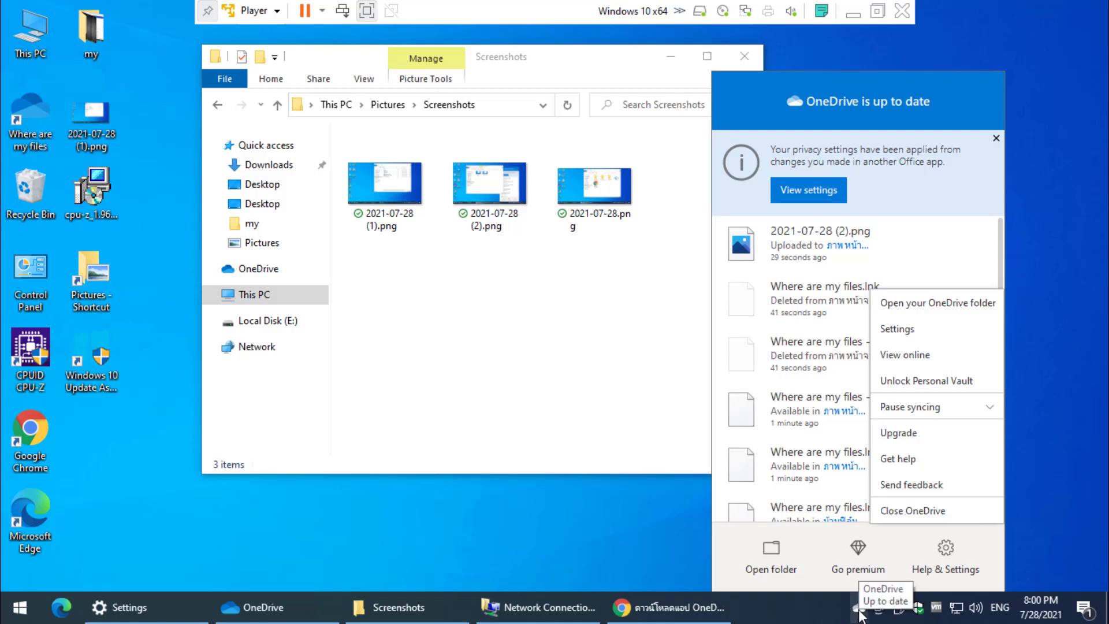
- Review the automatic screenshot saving option in the OneDrive backup settings and accept the dialog
left_click(901, 329)
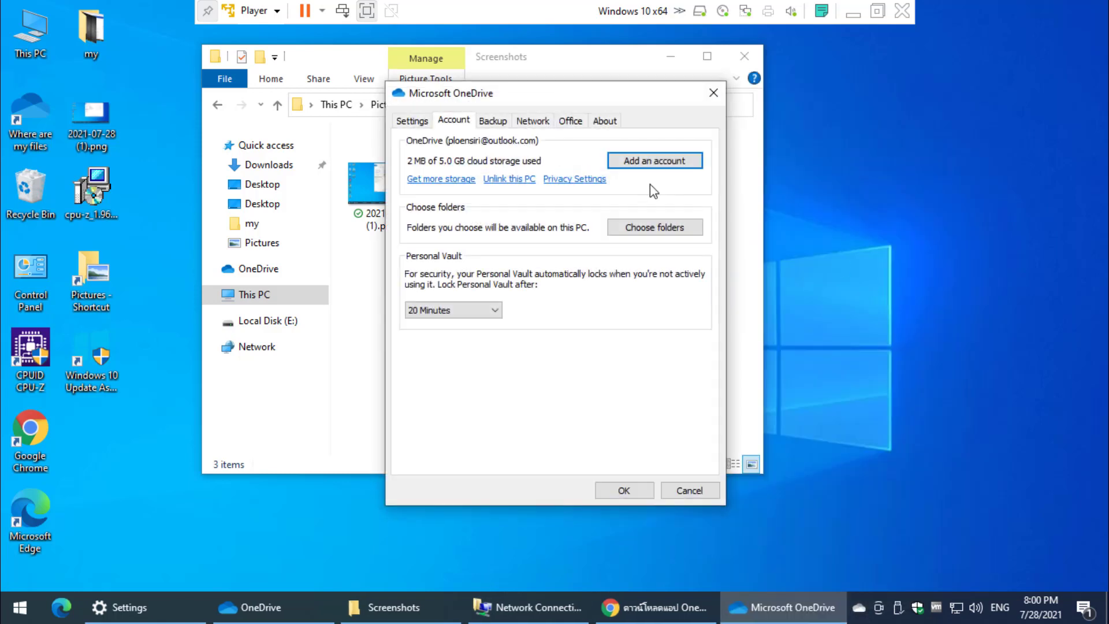
left_click(504, 121)
left_click_drag(522, 96, 663, 95)
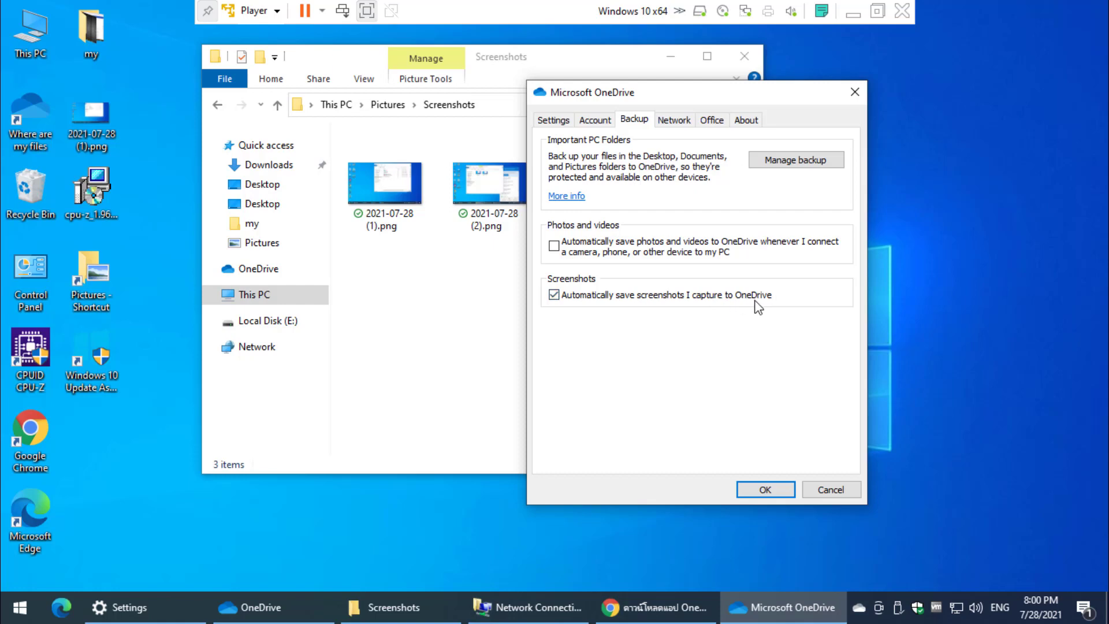
left_click(786, 488)
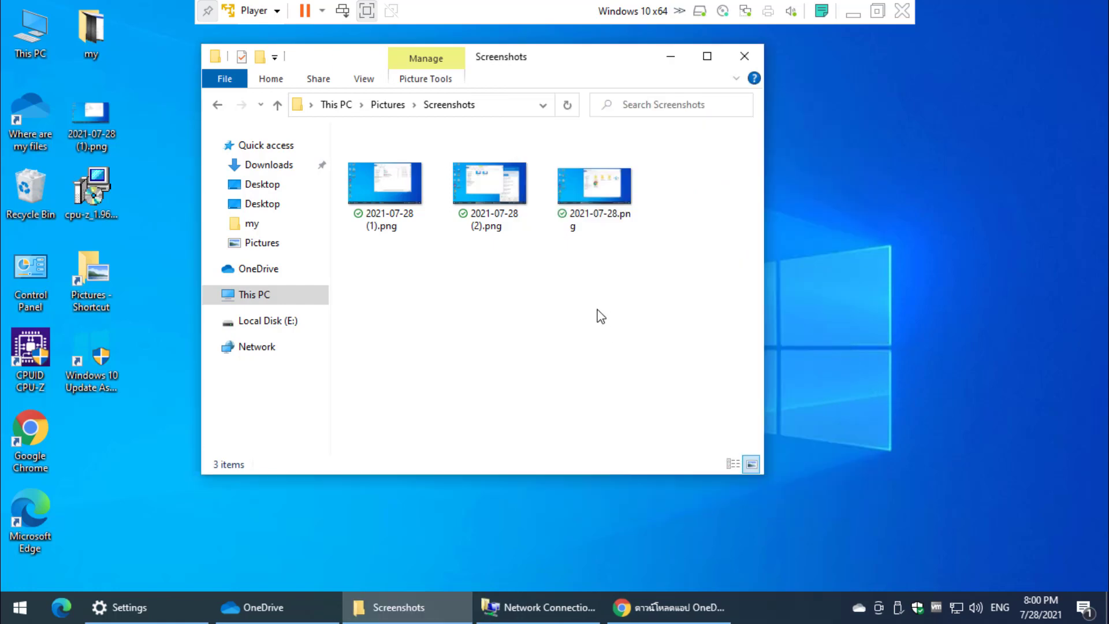
- Capture two screenshots that save automatically to OneDrive, reopening the Screenshots folder from Pictures before the second capture
key("Print")
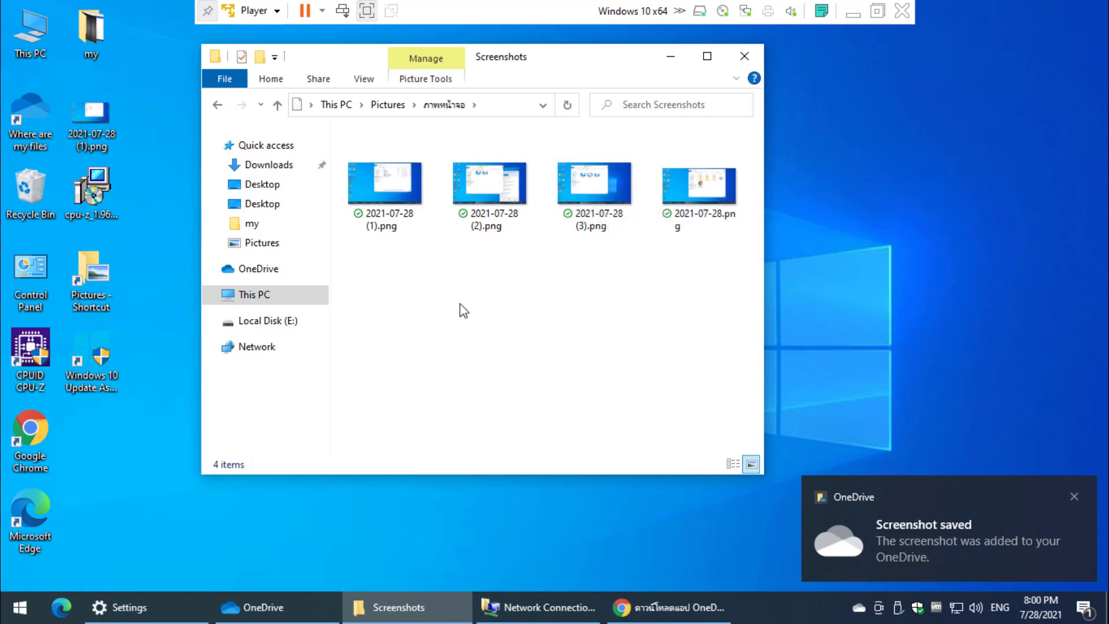
left_click(397, 106)
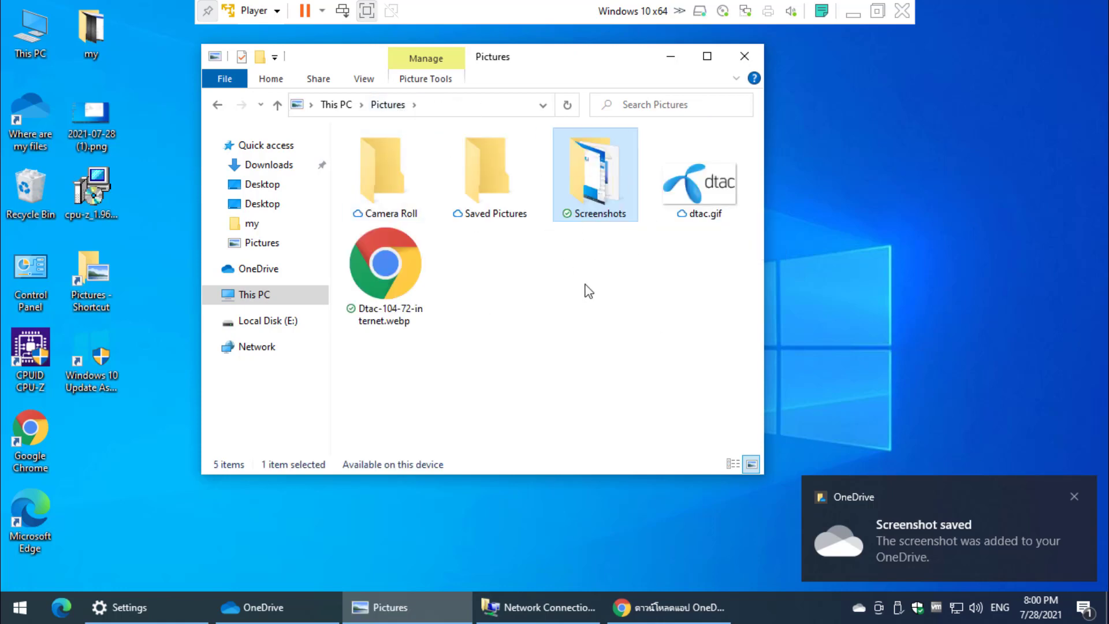
left_click(605, 276)
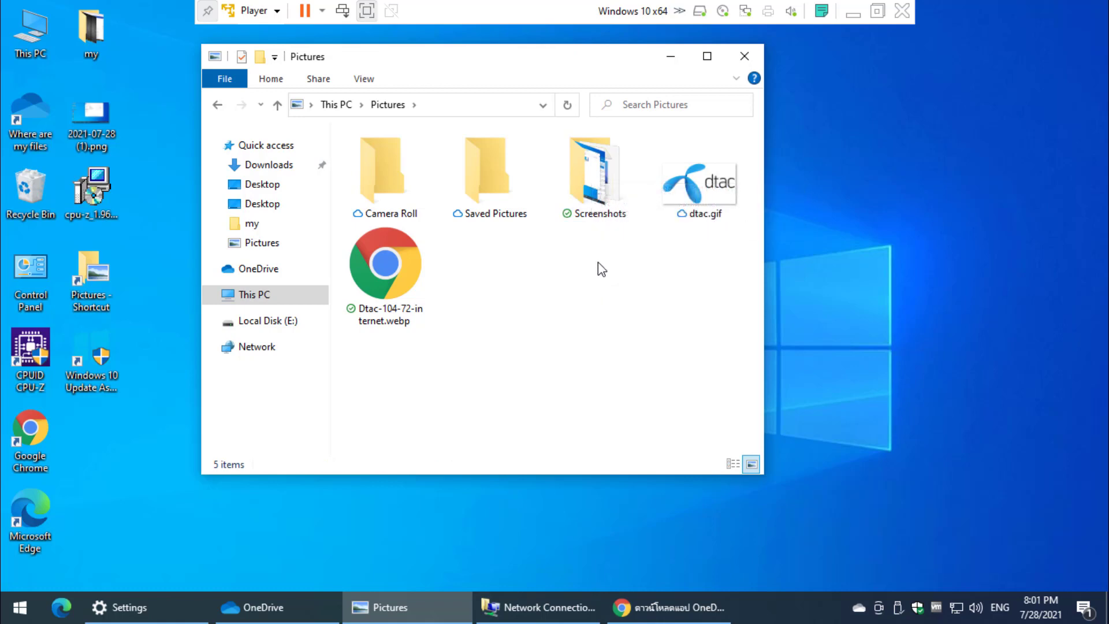
double_click(592, 191)
key("Print")
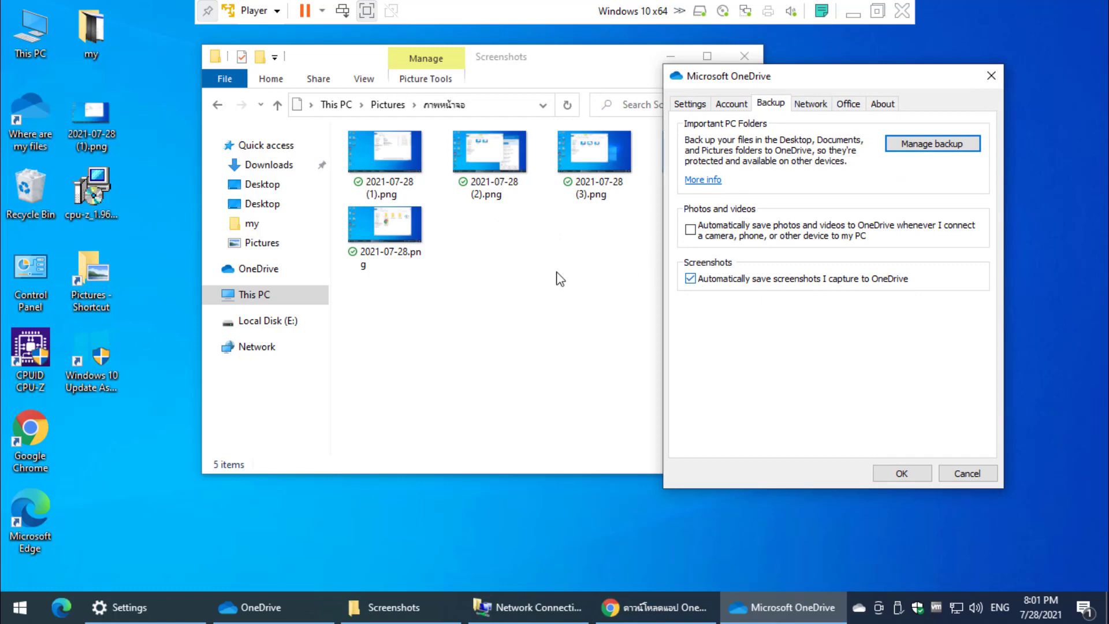
left_click(504, 253)
left_click(832, 363)
key("Return")
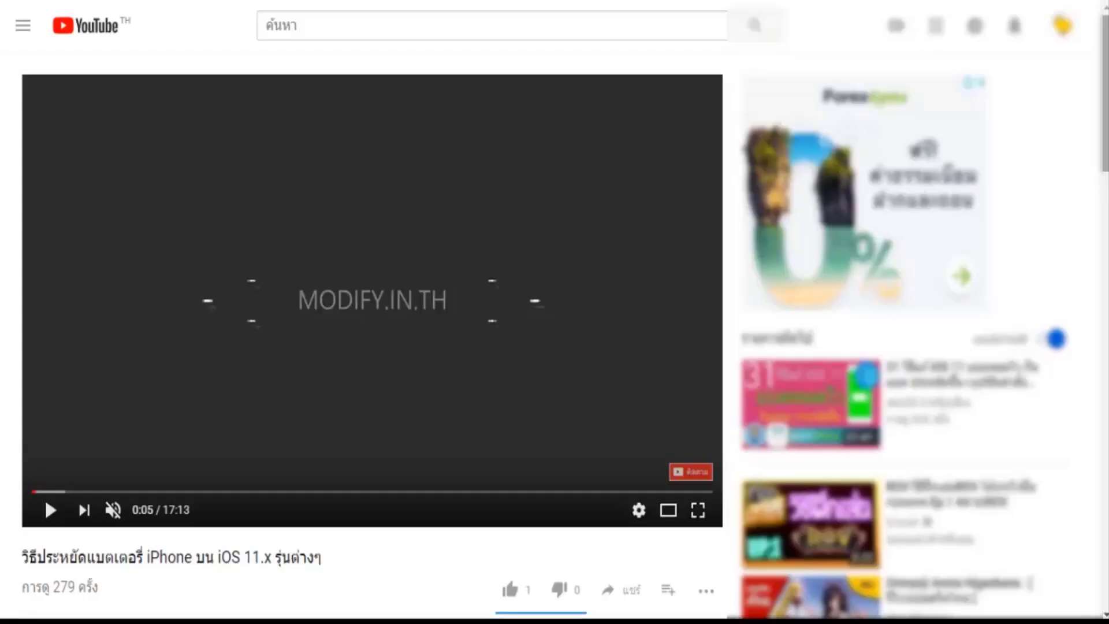
scroll(370, 346, "down", 4)
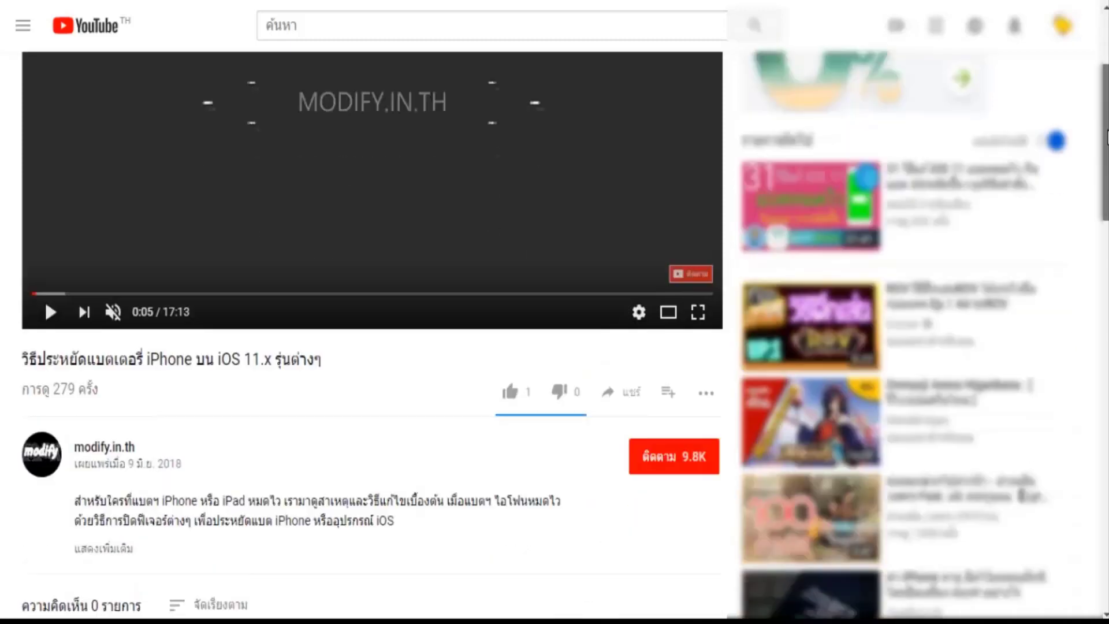
left_click(650, 420)
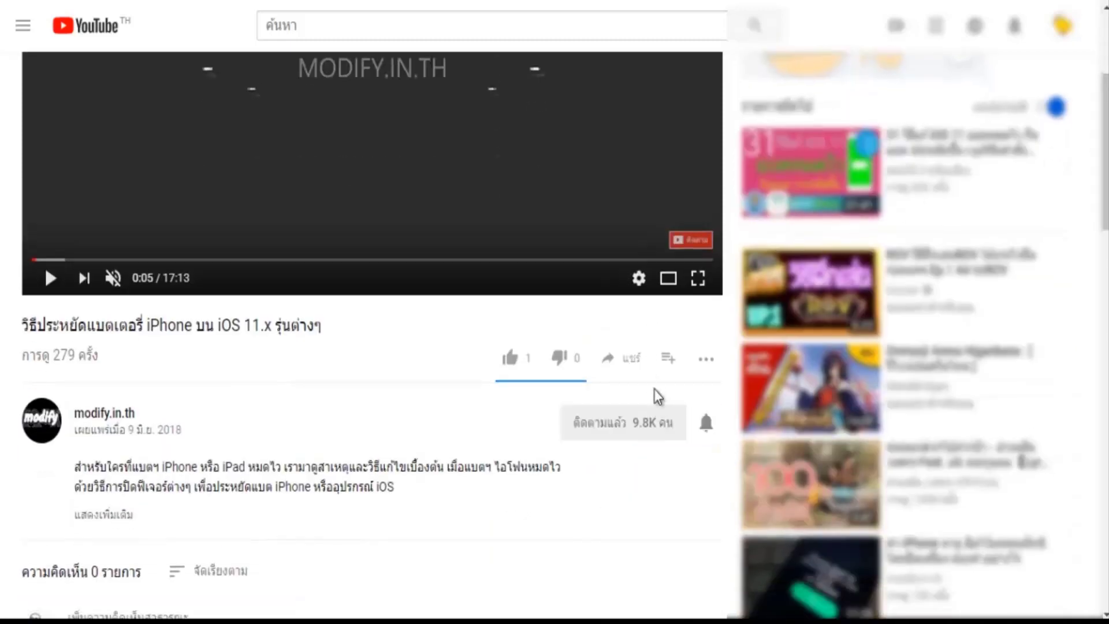
left_click(704, 425)
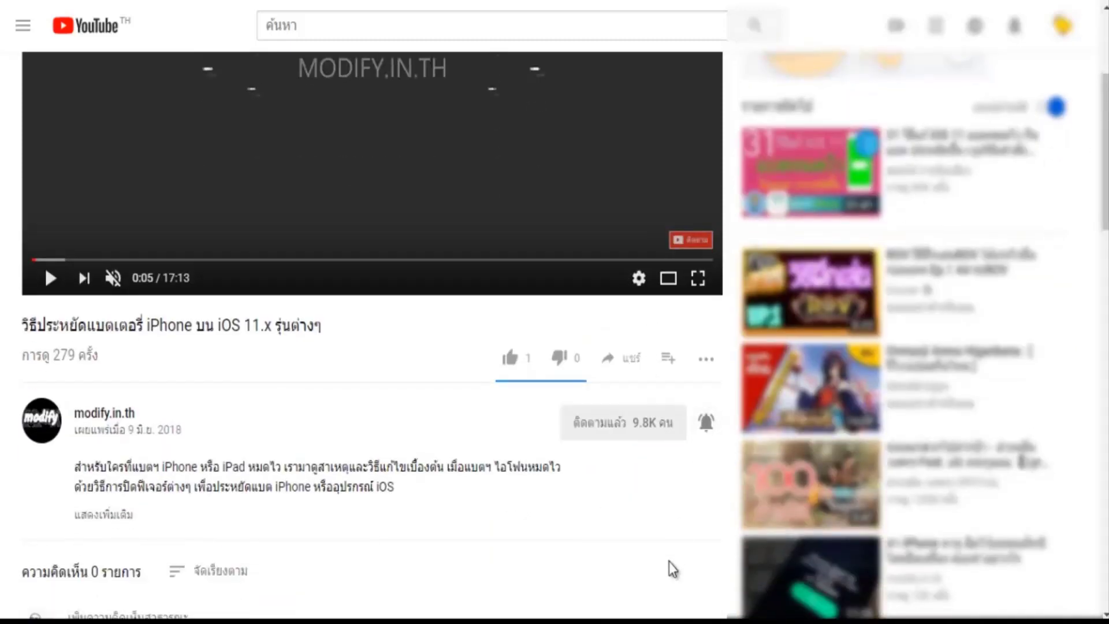